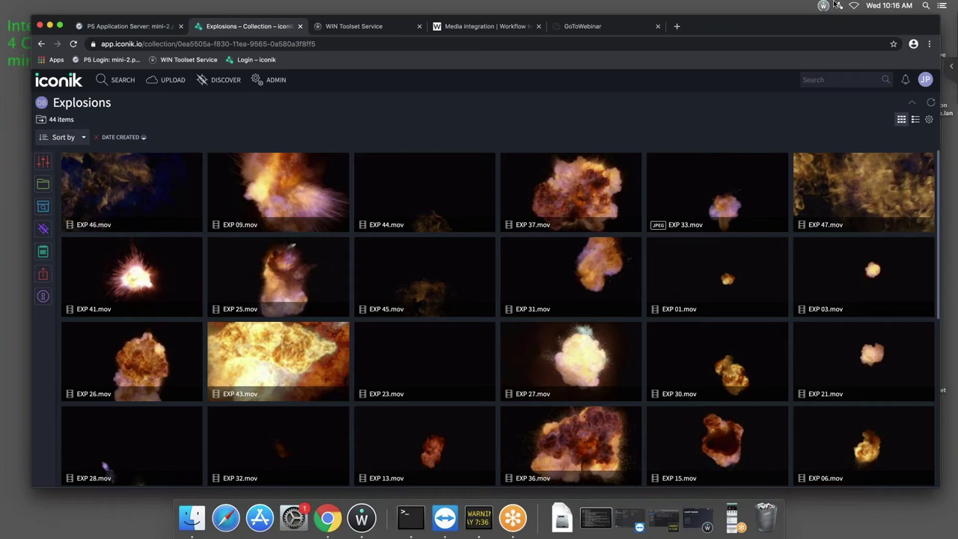
Reload the Explosions collection and inspect the actions menu for EXP 43.mov without choosing one.
{"action": "left_click", "coordinate": [73, 45]}
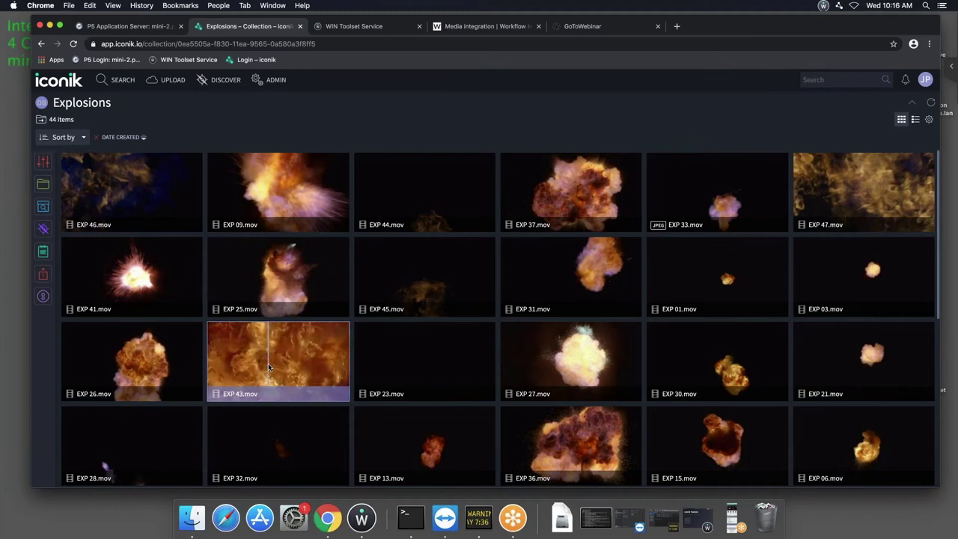
{"action": "right_click", "coordinate": [270, 367]}
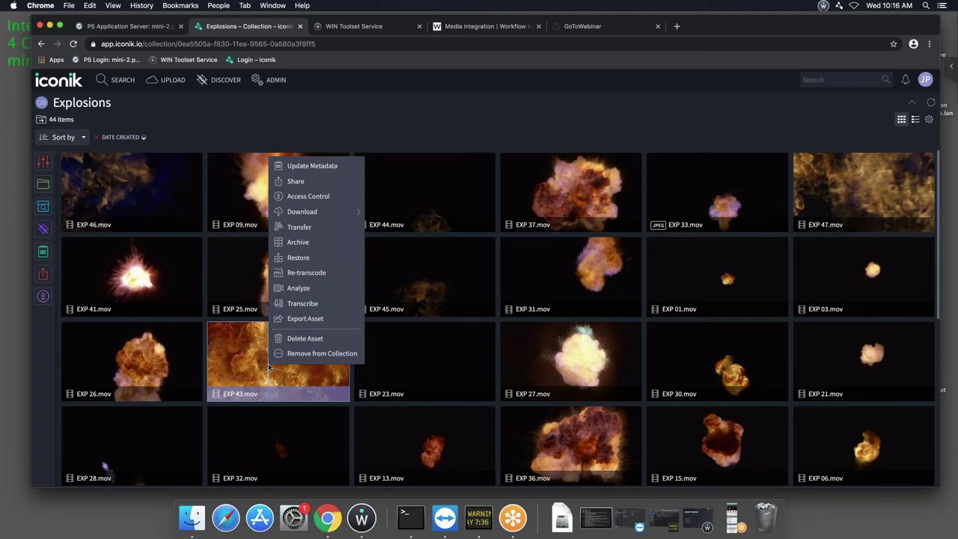
{"action": "left_click", "coordinate": [379, 363]}
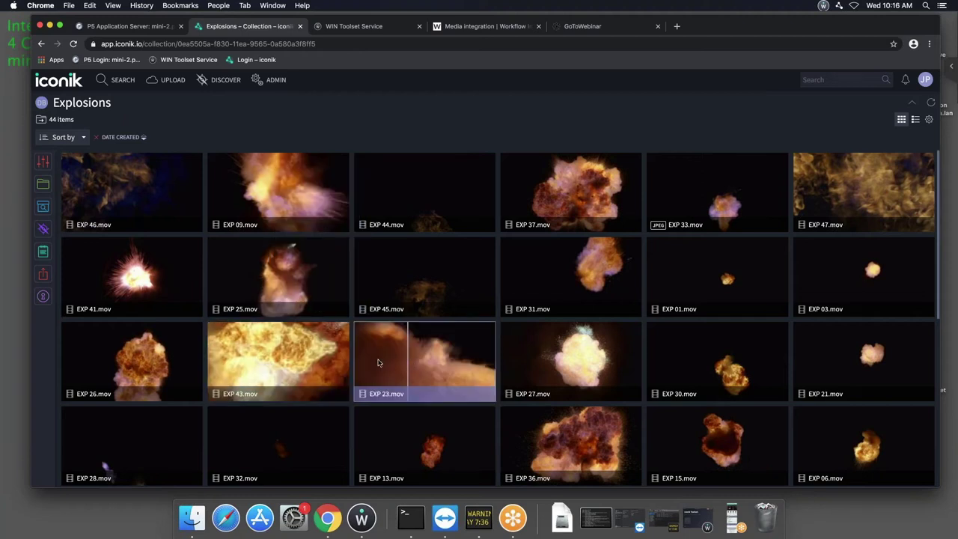
Reselect EXP 43.mov and switch to the WIN Toolset iconik workflows catalogue.
{"action": "left_click", "coordinate": [168, 357]}
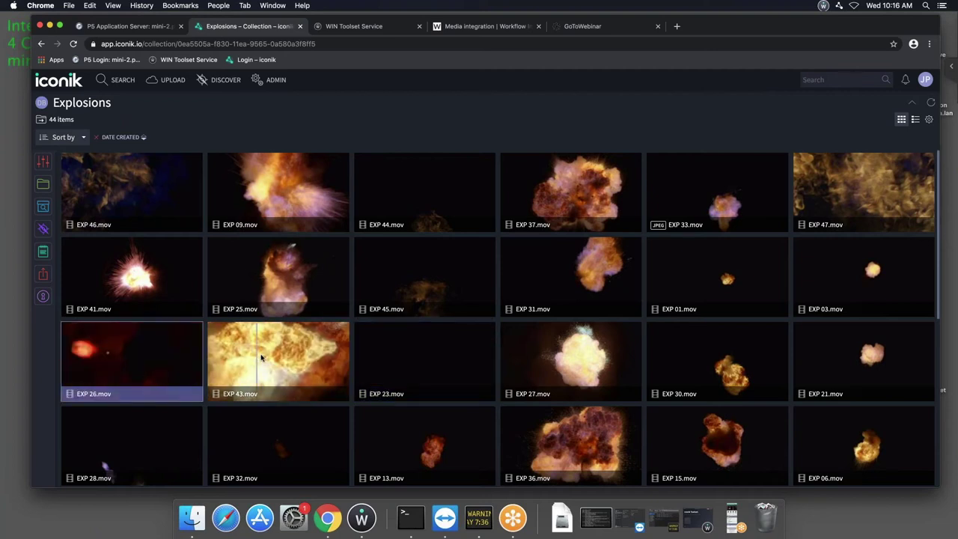
{"action": "left_click", "coordinate": [261, 358]}
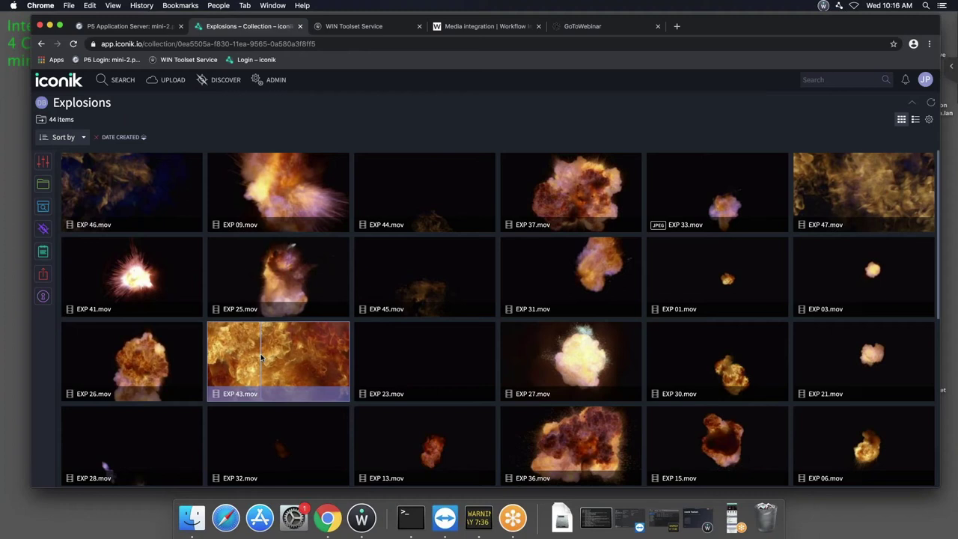
{"action": "left_click", "coordinate": [347, 27]}
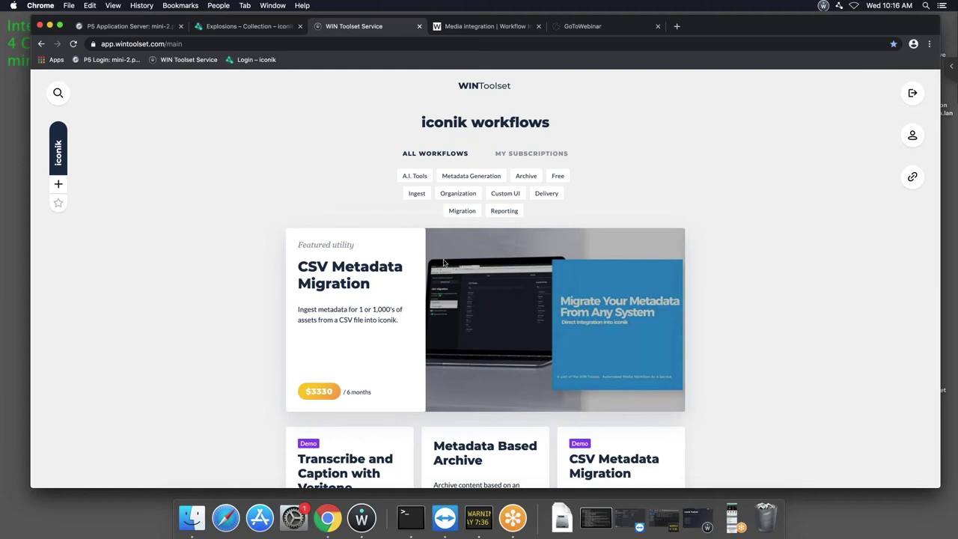
{"action": "left_click", "coordinate": [912, 178]}
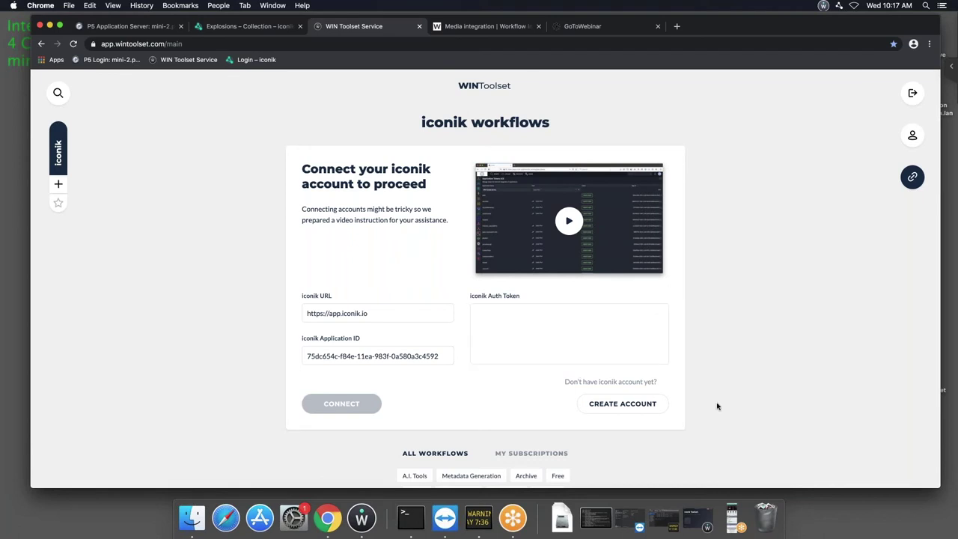
{"action": "left_click", "coordinate": [635, 411]}
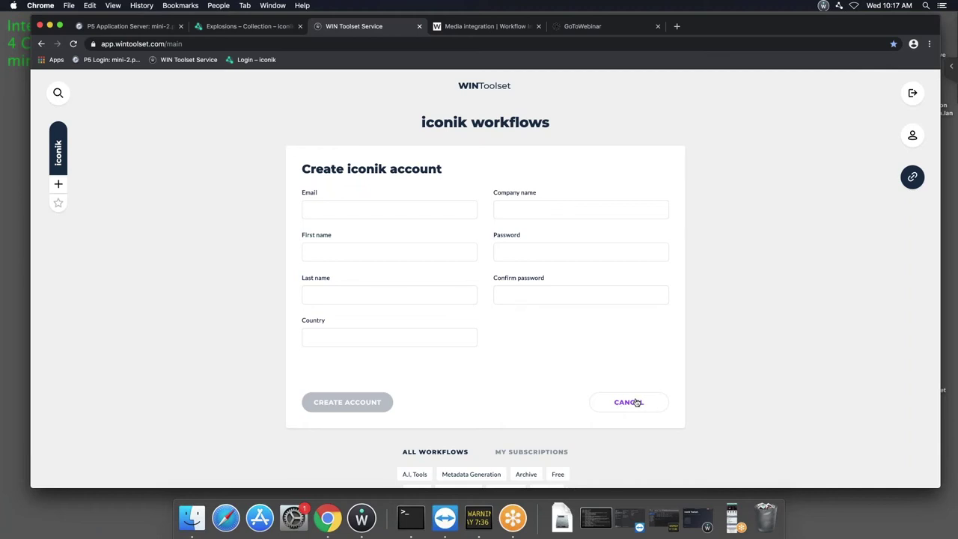
{"action": "left_click", "coordinate": [637, 403]}
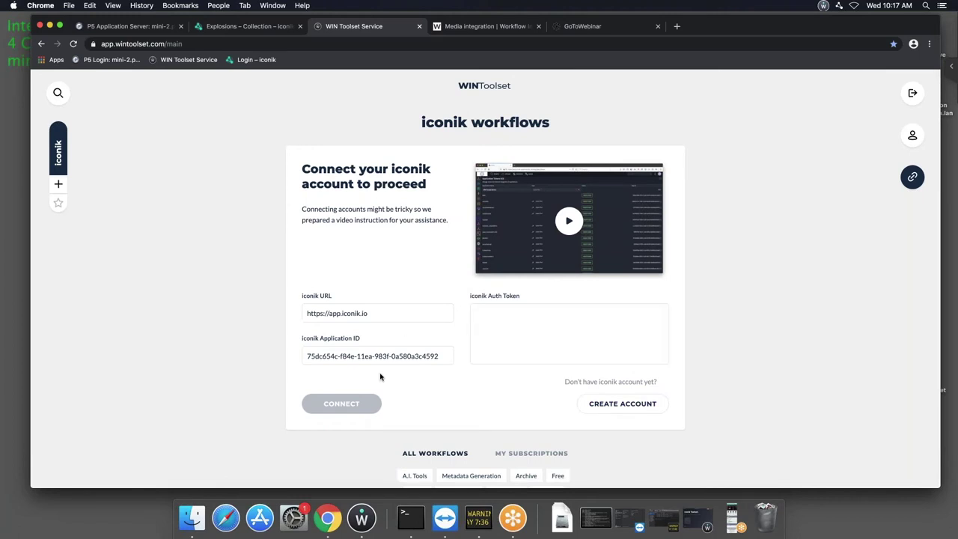
{"action": "left_click", "coordinate": [919, 181]}
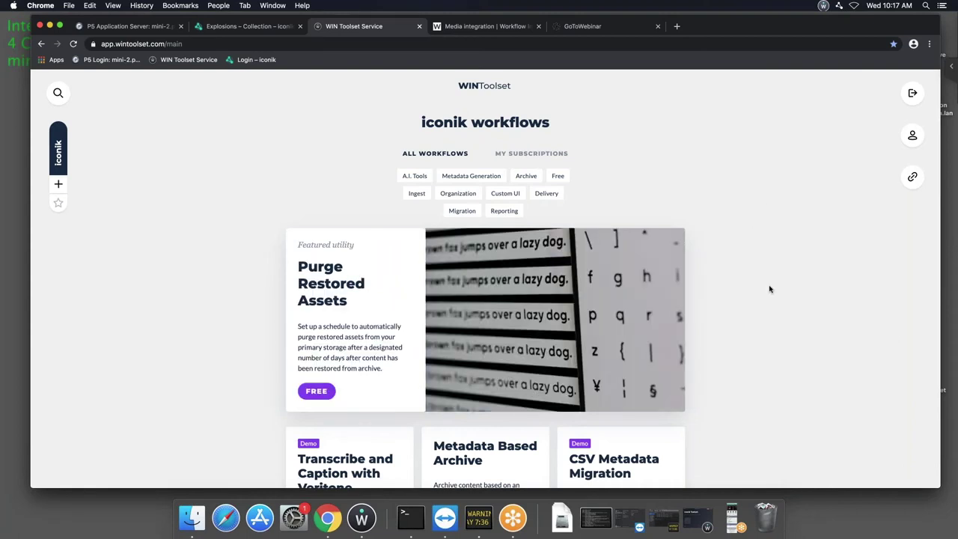
Scroll through the workflow cards until the Archiware P5 Archive card (Demo, $149/month) is visible.
{"action": "scroll", "coordinate": [769, 289], "scroll_direction": "down", "scroll_amount": 5}
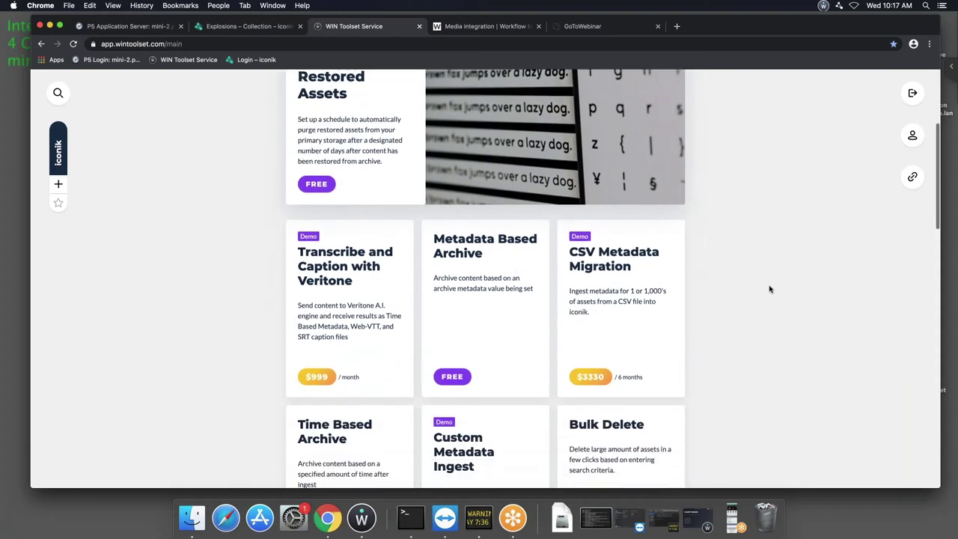
{"action": "scroll", "coordinate": [770, 289], "scroll_direction": "down", "scroll_amount": 4}
{"action": "scroll", "coordinate": [769, 289], "scroll_direction": "down", "scroll_amount": 4}
{"action": "scroll", "coordinate": [655, 226], "scroll_direction": "up", "scroll_amount": 3}
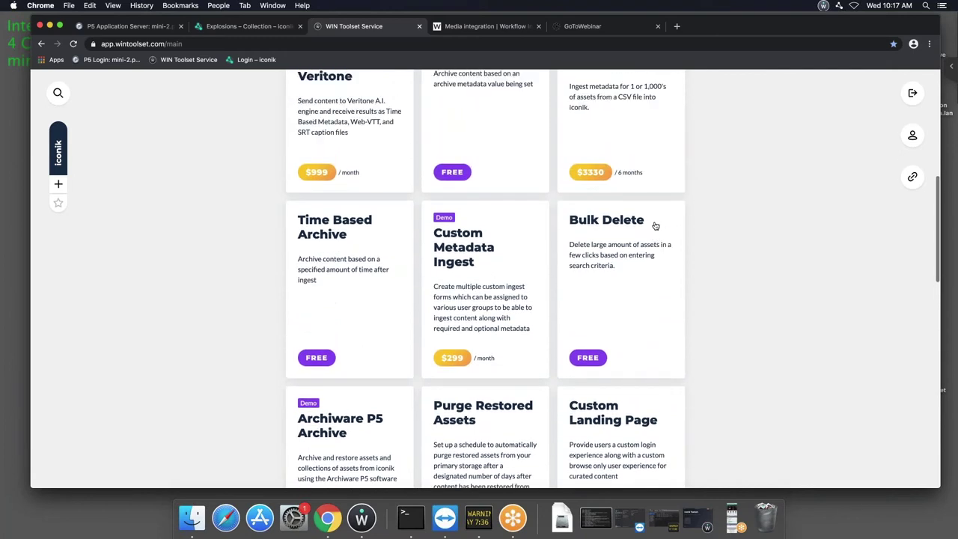
{"action": "scroll", "coordinate": [656, 226], "scroll_direction": "down", "scroll_amount": 10}
{"action": "scroll", "coordinate": [485, 277], "scroll_direction": "down", "scroll_amount": 6}
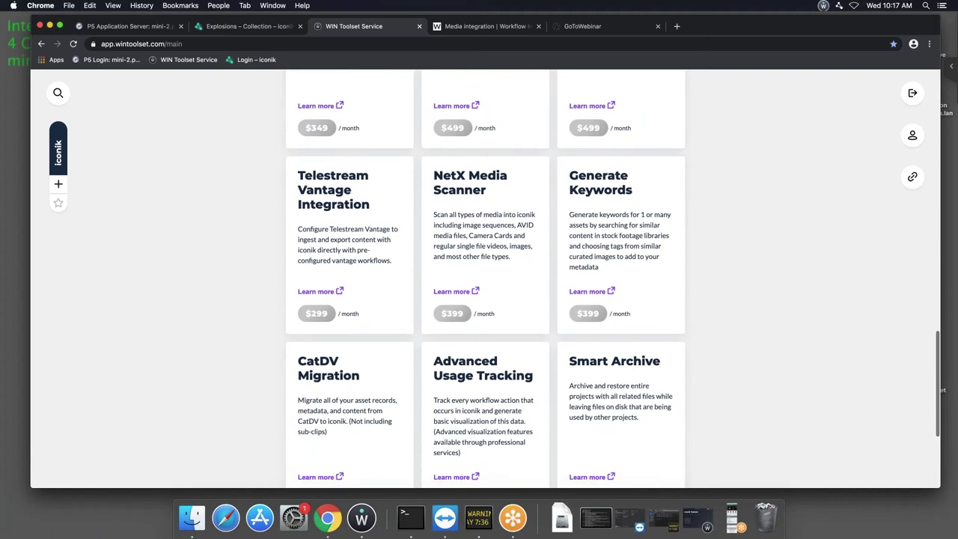
{"action": "scroll", "coordinate": [485, 276], "scroll_direction": "down", "scroll_amount": 4}
{"action": "scroll", "coordinate": [485, 277], "scroll_direction": "up", "scroll_amount": 4}
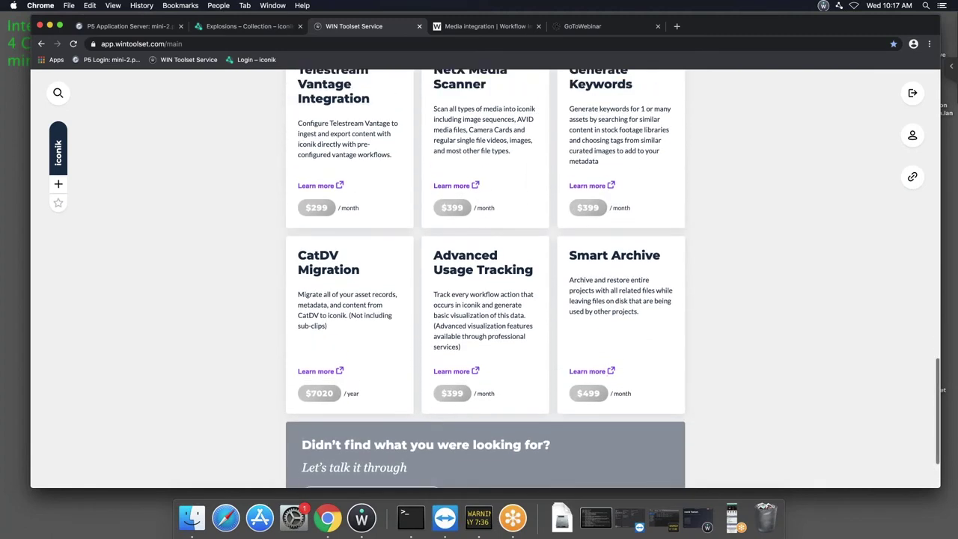
{"action": "scroll", "coordinate": [485, 277], "scroll_direction": "up", "scroll_amount": 4}
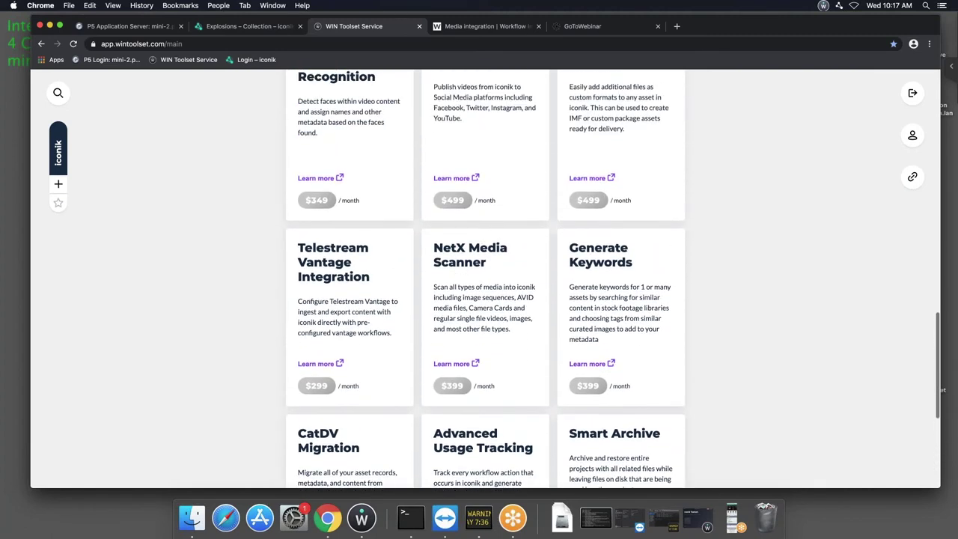
{"action": "scroll", "coordinate": [485, 277], "scroll_direction": "up", "scroll_amount": 5}
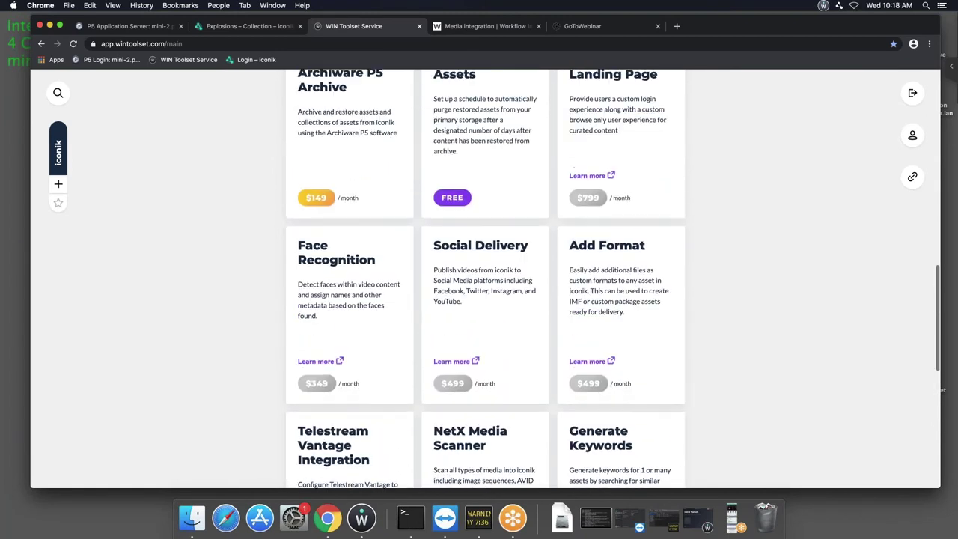
{"action": "scroll", "coordinate": [629, 329], "scroll_direction": "up", "scroll_amount": 2}
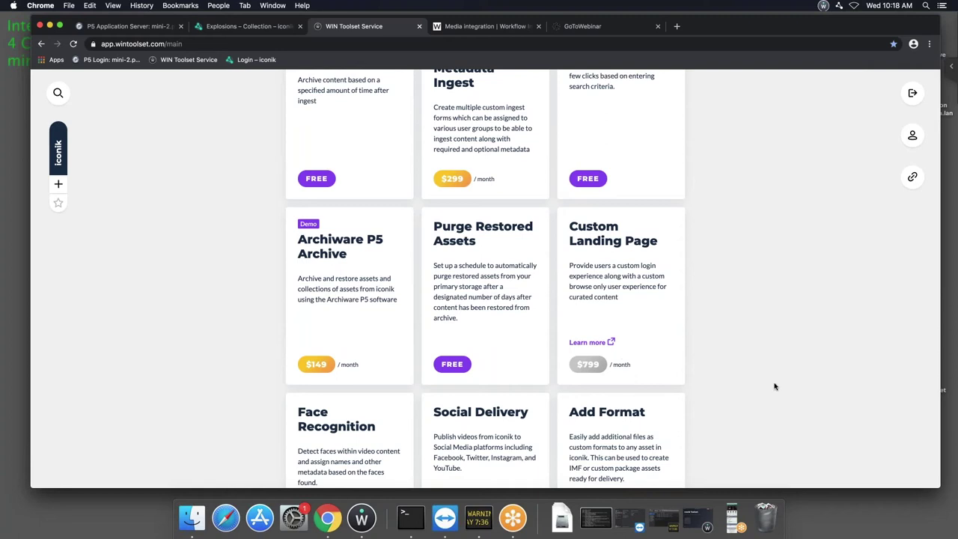
{"action": "scroll", "coordinate": [775, 387], "scroll_direction": "up", "scroll_amount": 1}
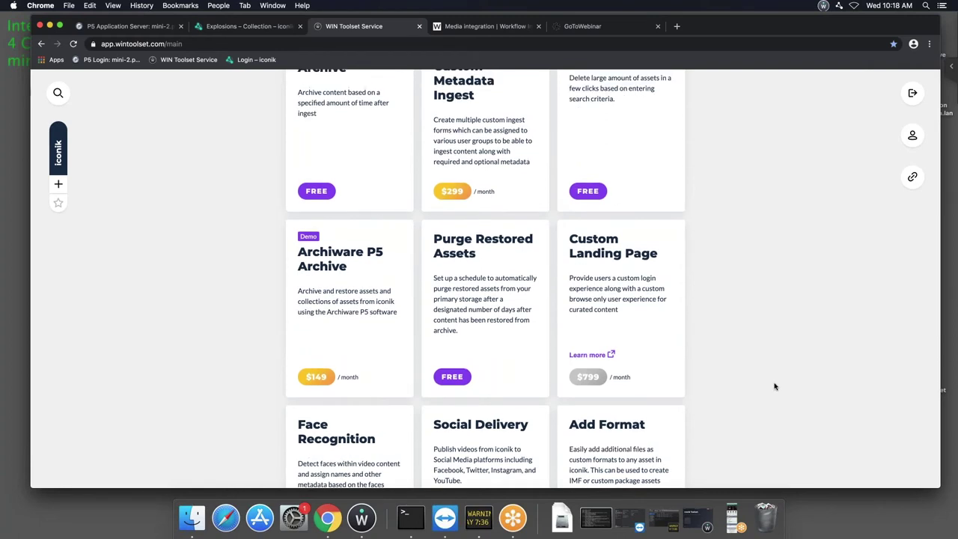
{"action": "scroll", "coordinate": [760, 327], "scroll_direction": "up", "scroll_amount": 4}
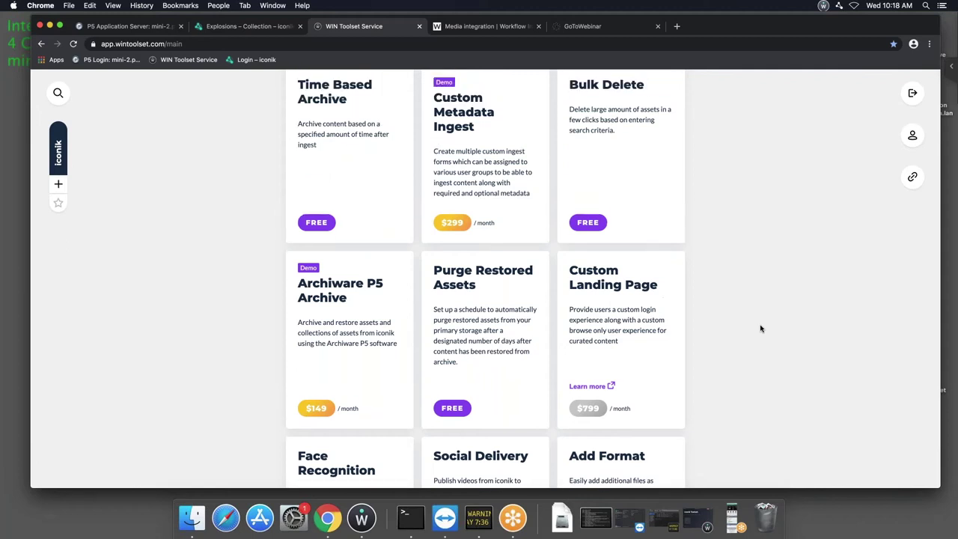
{"action": "scroll", "coordinate": [761, 328], "scroll_direction": "up", "scroll_amount": 3}
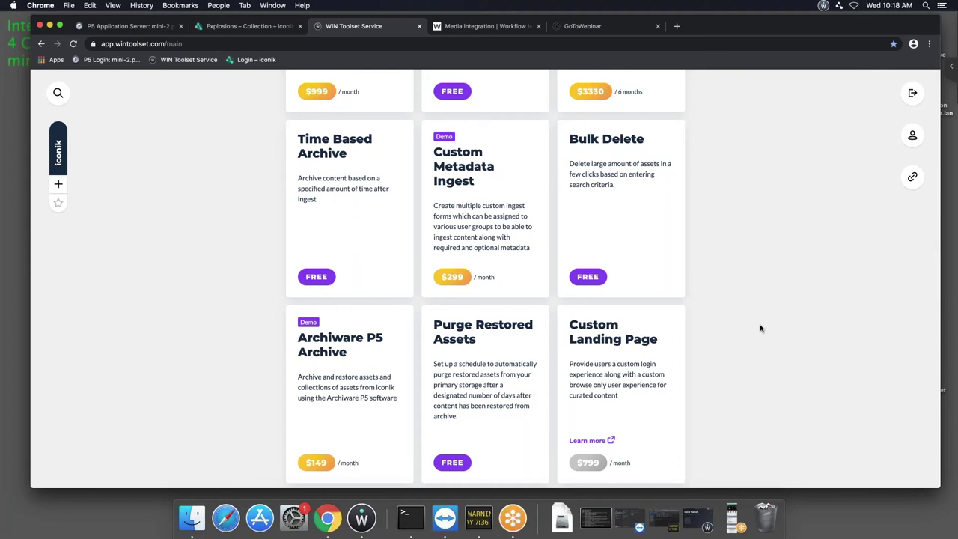
{"action": "scroll", "coordinate": [760, 327], "scroll_direction": "down", "scroll_amount": 3}
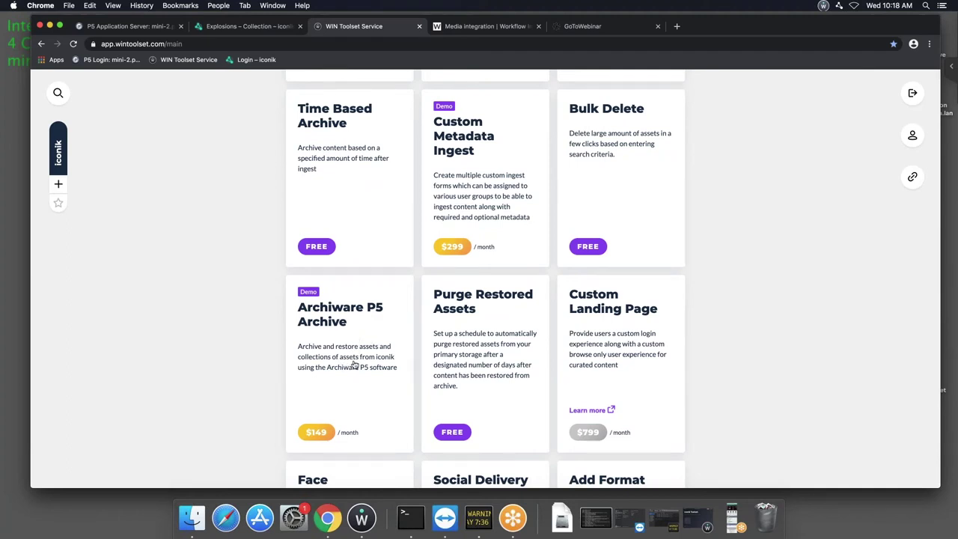
Open the Archiware P5 Archive details, review its pricing, and start a demo deployment.
{"action": "left_click", "coordinate": [353, 349]}
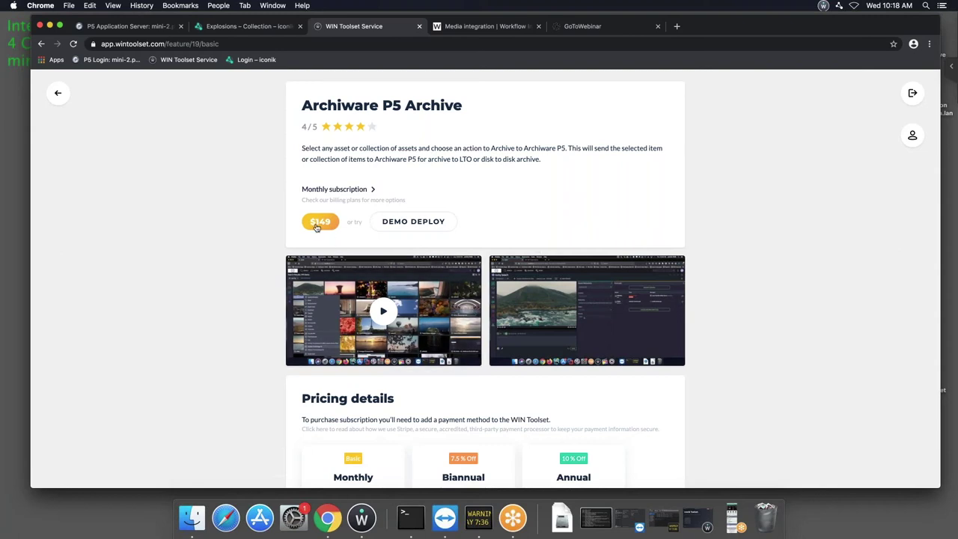
{"action": "scroll", "coordinate": [449, 383], "scroll_direction": "down", "scroll_amount": 3}
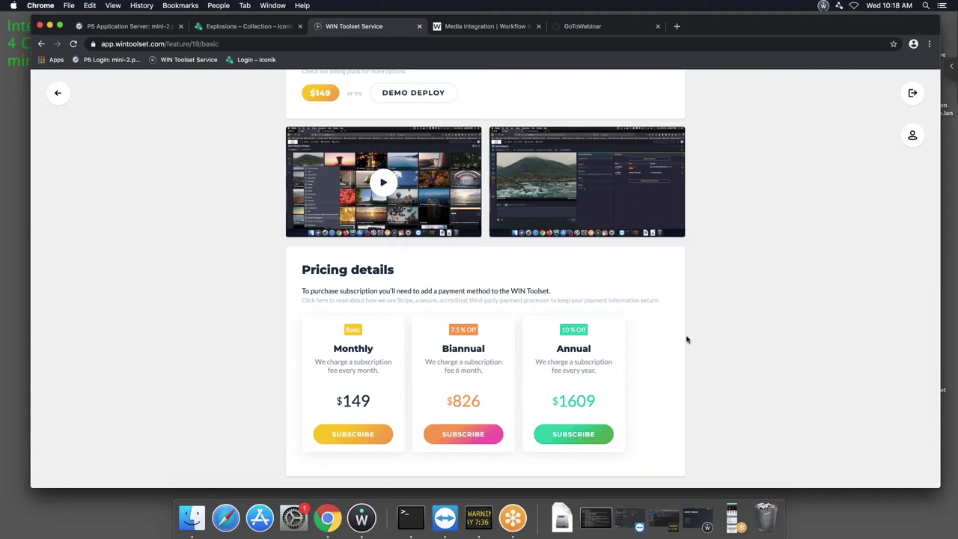
{"action": "scroll", "coordinate": [687, 339], "scroll_direction": "up", "scroll_amount": 3}
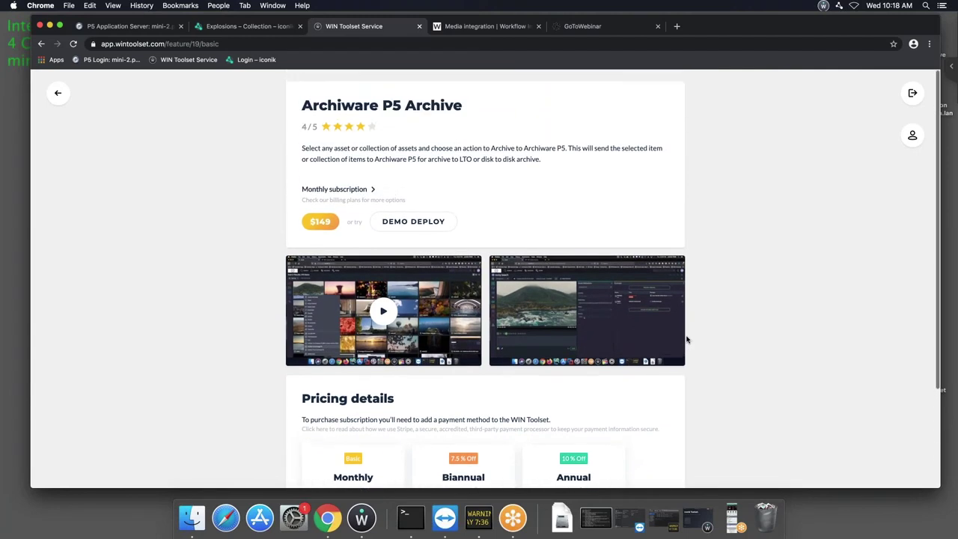
{"action": "left_click", "coordinate": [422, 223]}
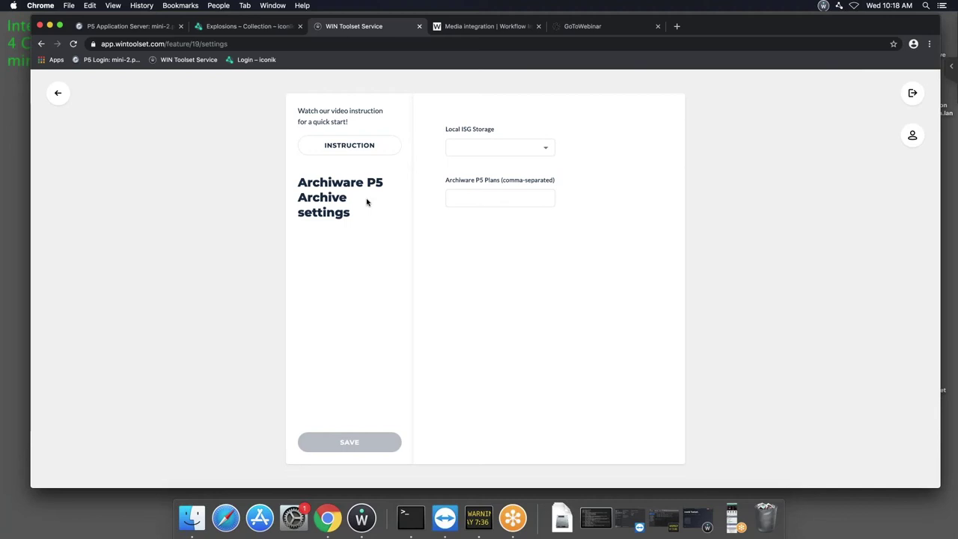
Start choosing P5 Archive Server storage, then skim the quick-start video at 0:53 and 1:52.
{"action": "left_click", "coordinate": [535, 153]}
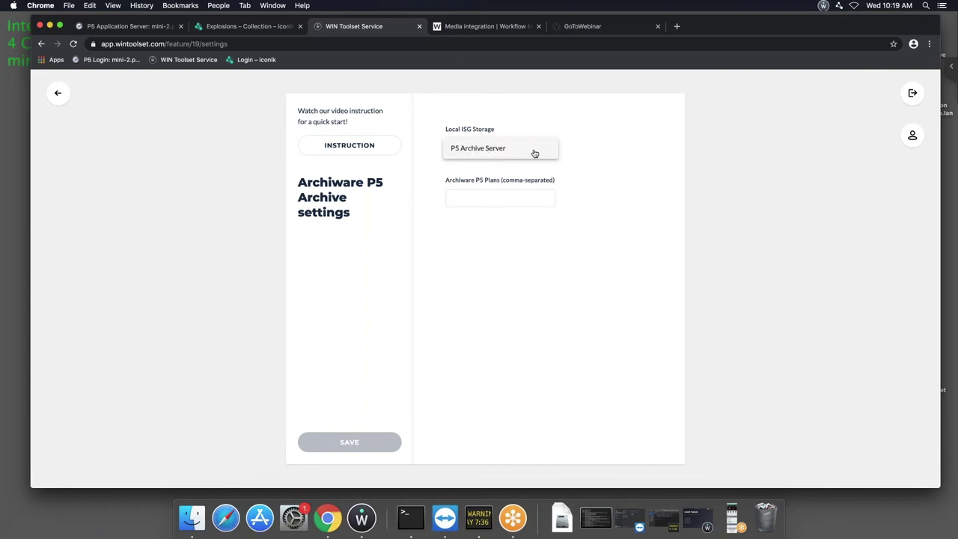
{"action": "left_click", "coordinate": [605, 159]}
{"action": "left_click", "coordinate": [505, 198]}
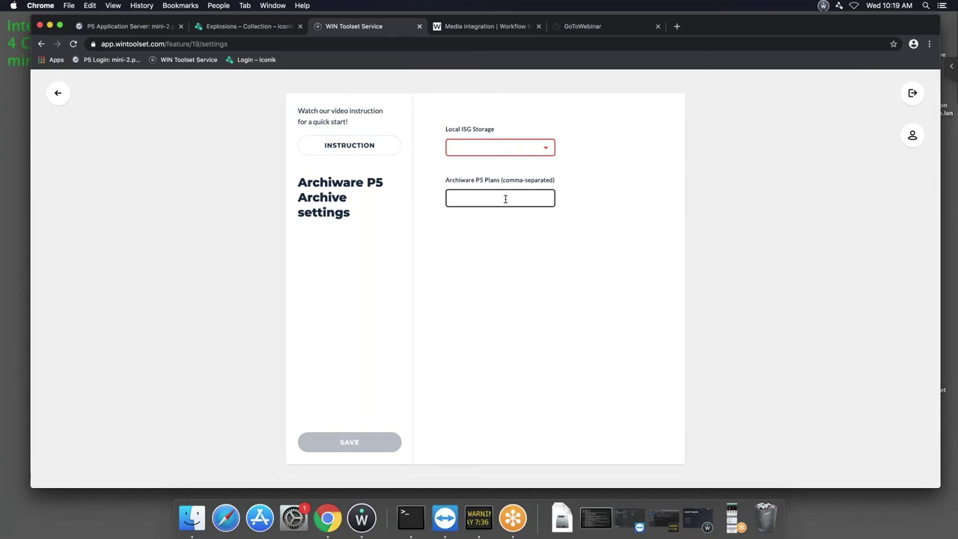
{"action": "left_click", "coordinate": [349, 147]}
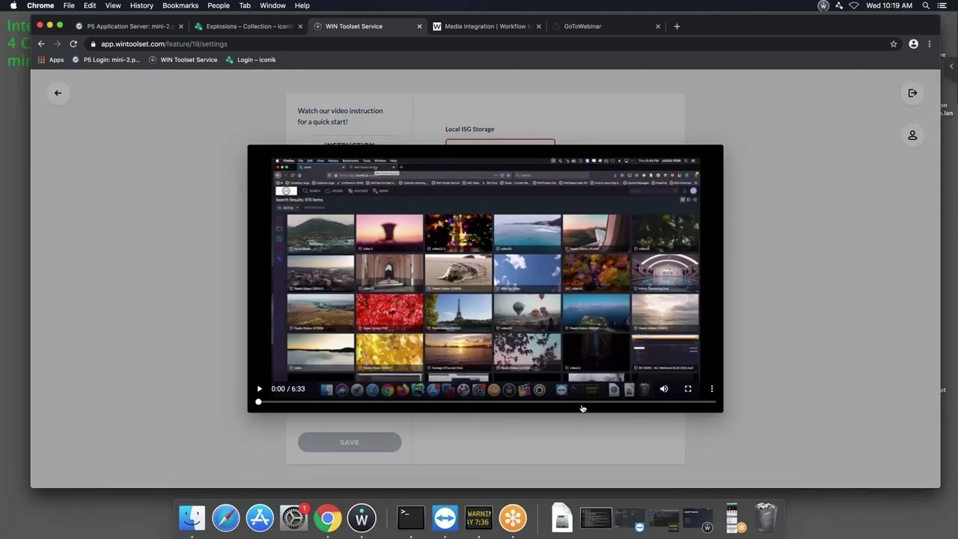
{"action": "left_click", "coordinate": [321, 402]}
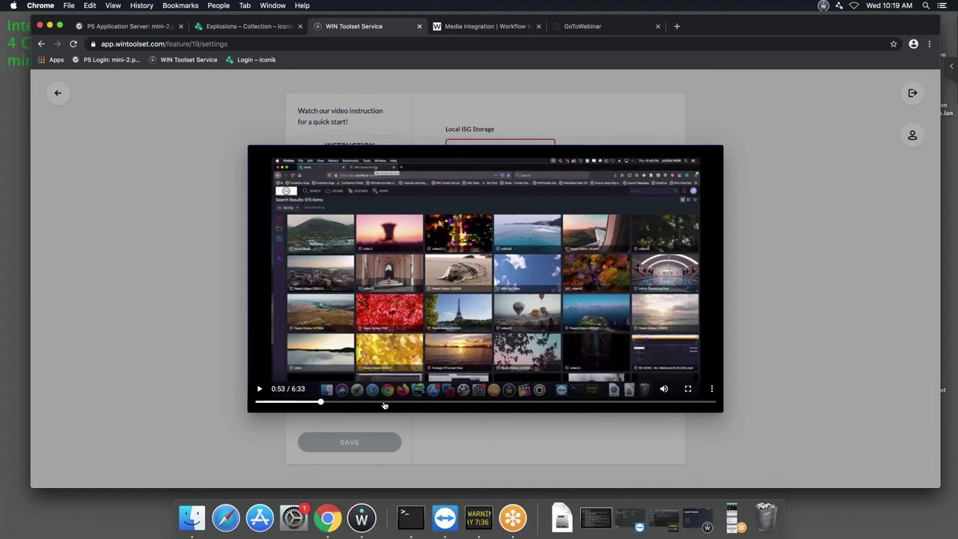
{"action": "left_click", "coordinate": [388, 403]}
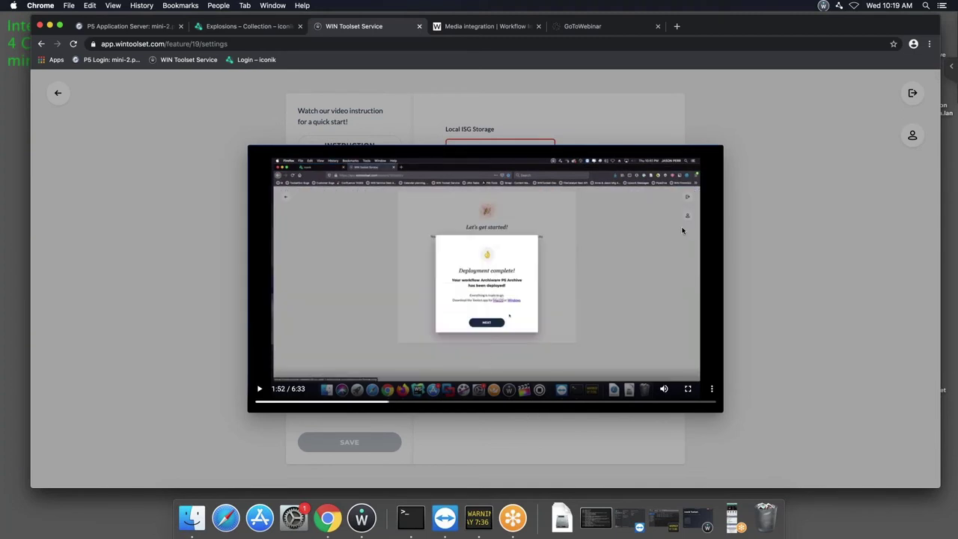
{"action": "left_click", "coordinate": [811, 226]}
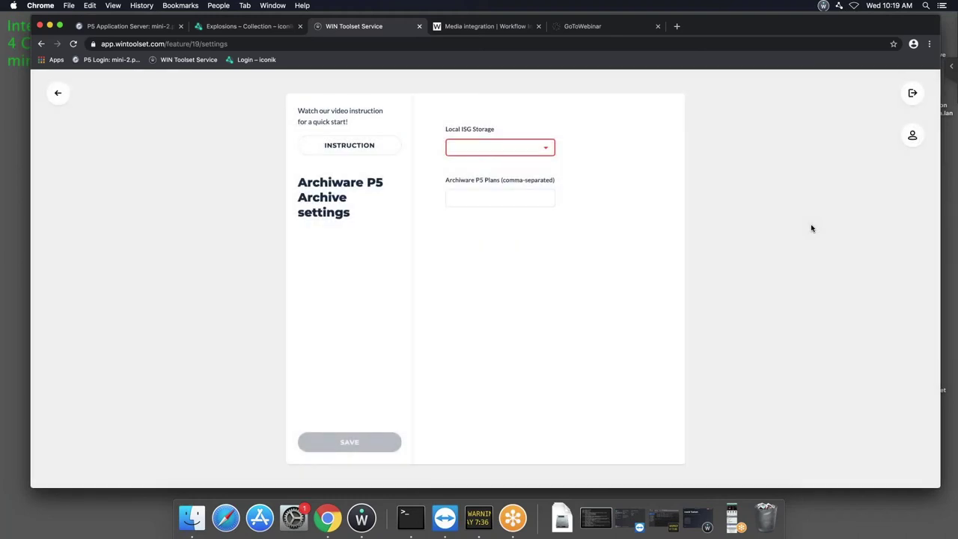
Set Local ISG Storage to P5 Archive Server with plans 10001,10002 and save.
{"action": "left_click", "coordinate": [514, 154]}
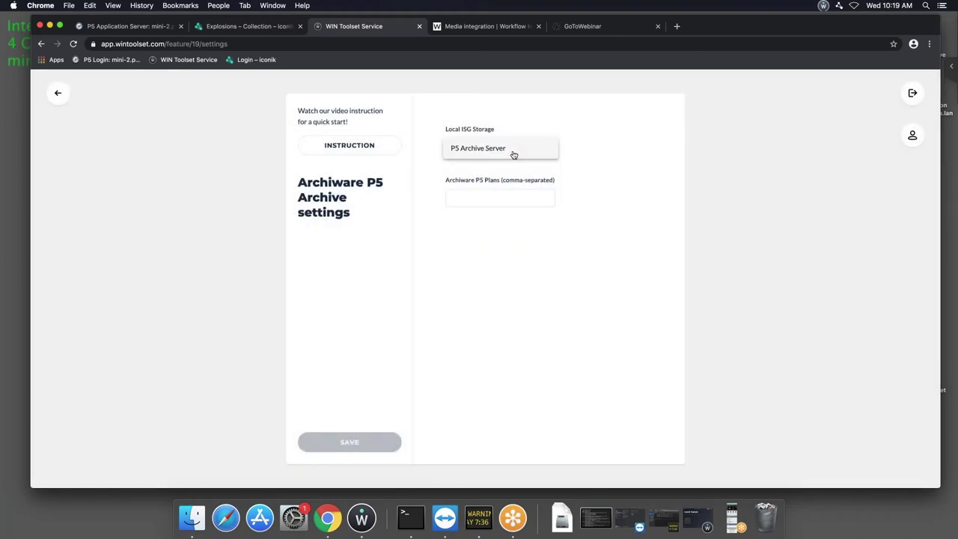
{"action": "left_click", "coordinate": [491, 150]}
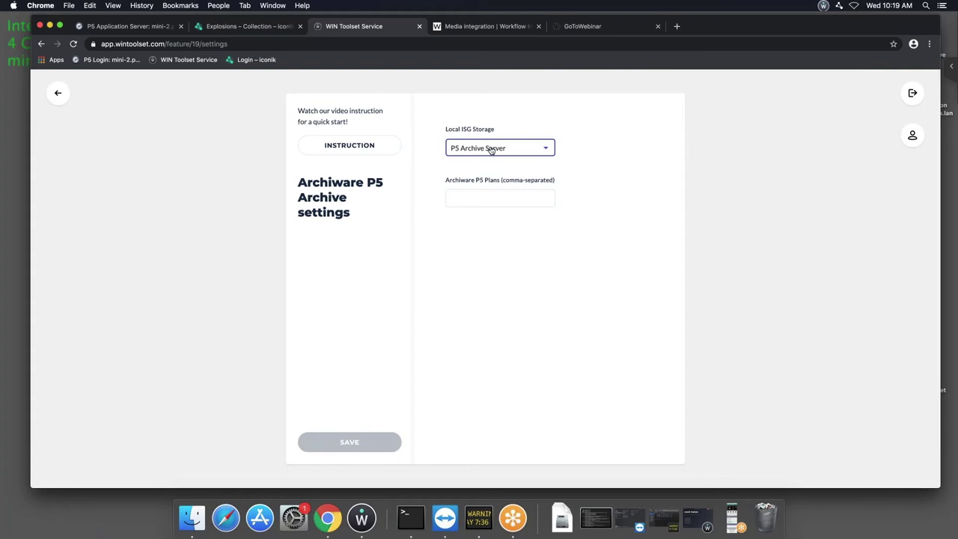
{"action": "left_click", "coordinate": [506, 198]}
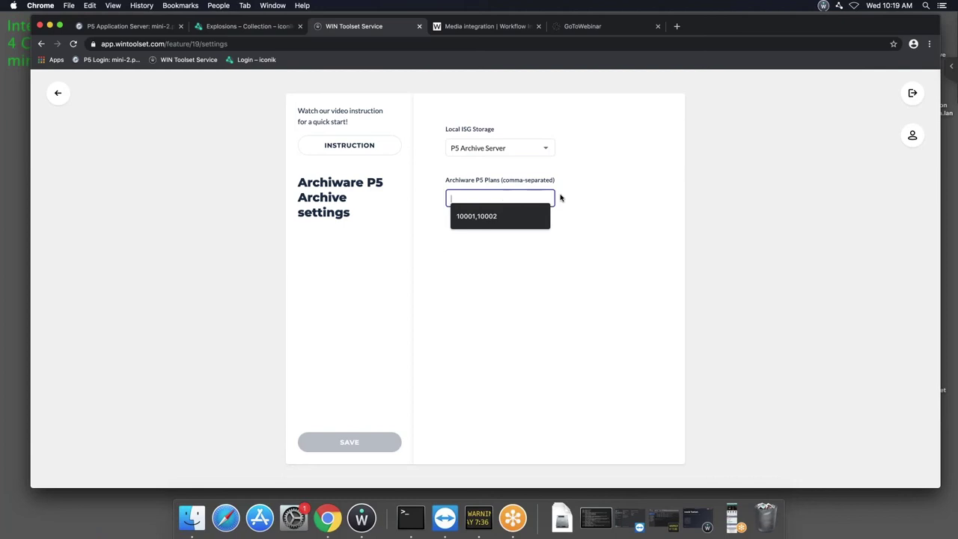
{"action": "type", "text": "1"}
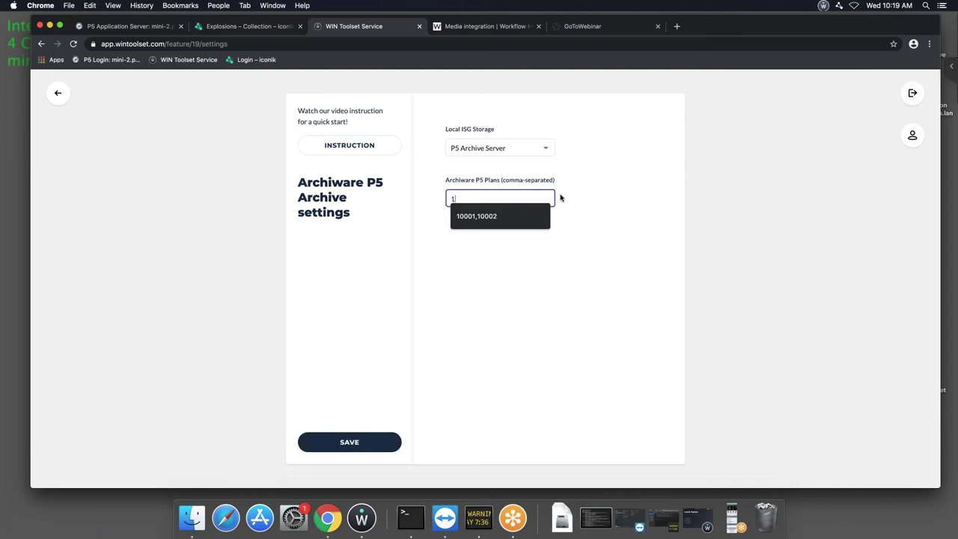
{"action": "type", "text": "0001,10002"}
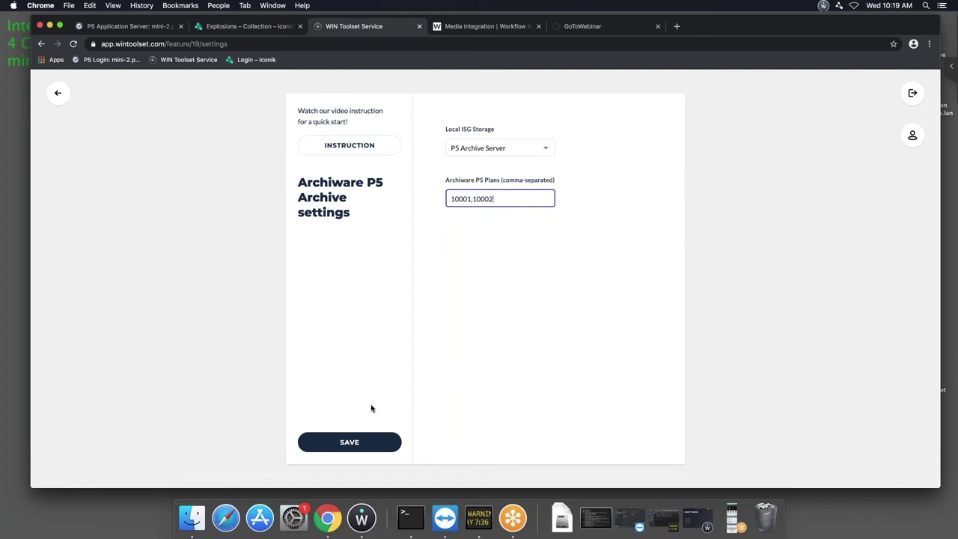
{"action": "left_click", "coordinate": [354, 442]}
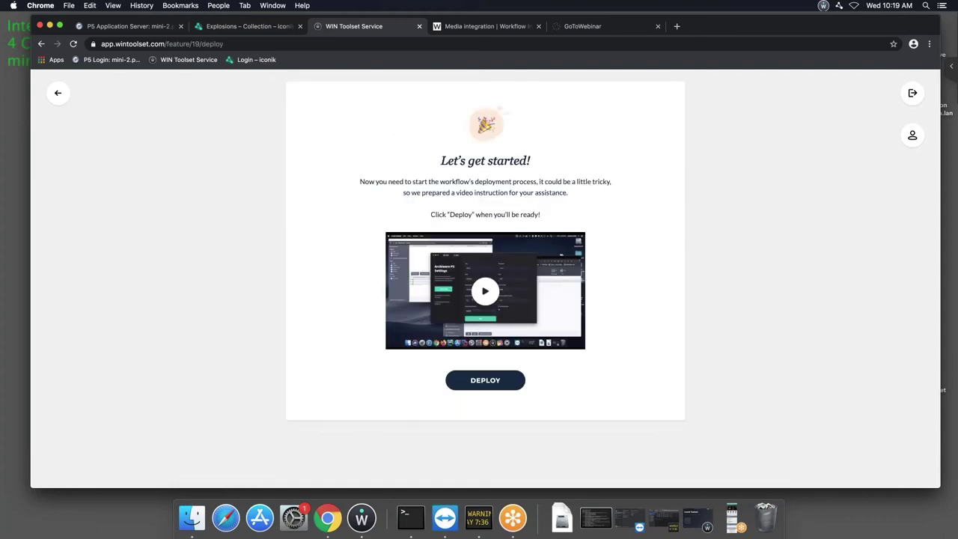
Deploy the workflow and download the macOS Toolset app from the Deployment complete dialog.
{"action": "left_click", "coordinate": [487, 383]}
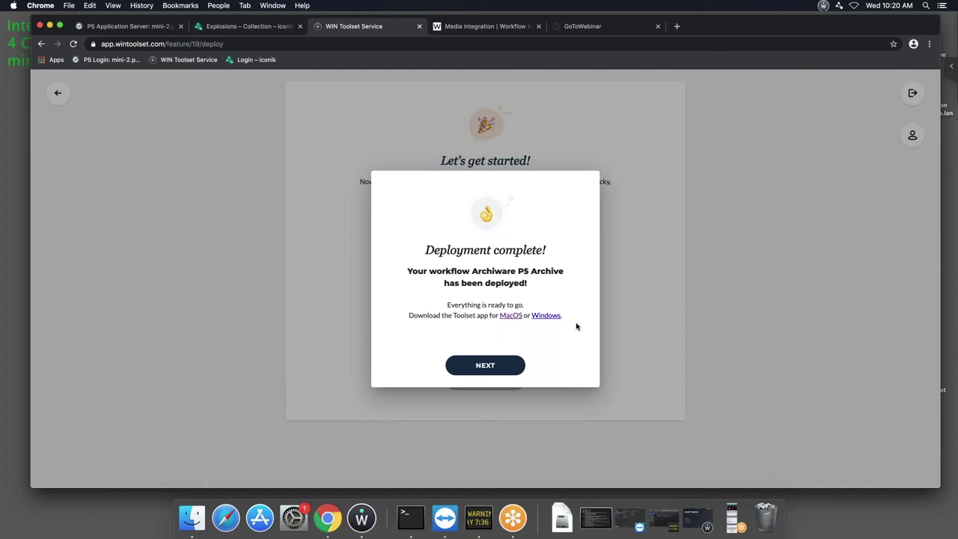
{"action": "left_click", "coordinate": [511, 317]}
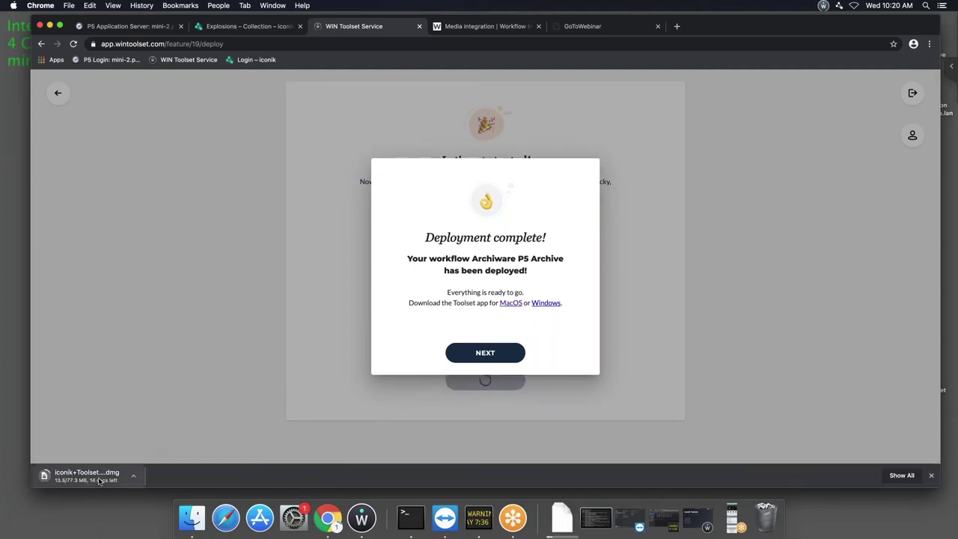
{"action": "left_click", "coordinate": [485, 358]}
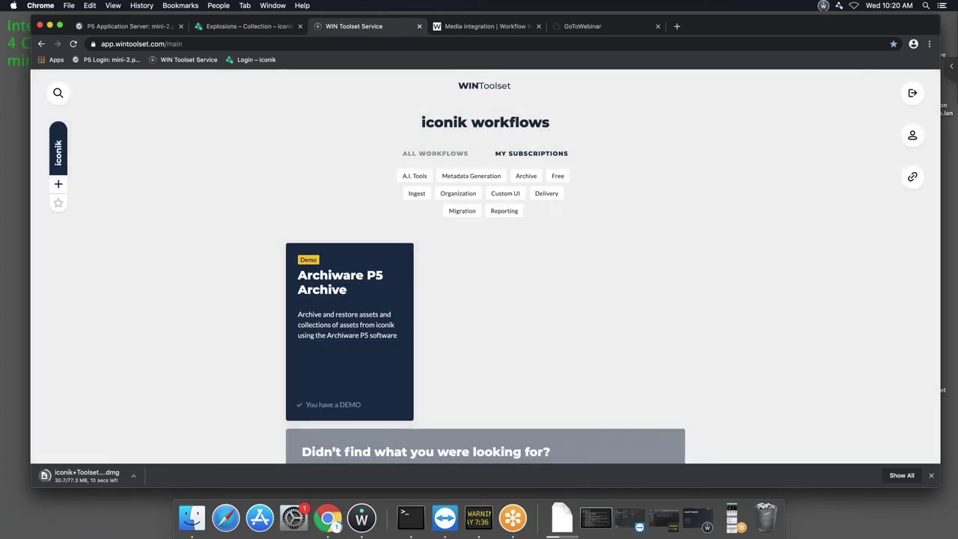
Open the Archiware P5 Archive demo card's details, then open the downloaded iconik+Toolset.dmg.
{"action": "left_click", "coordinate": [356, 331]}
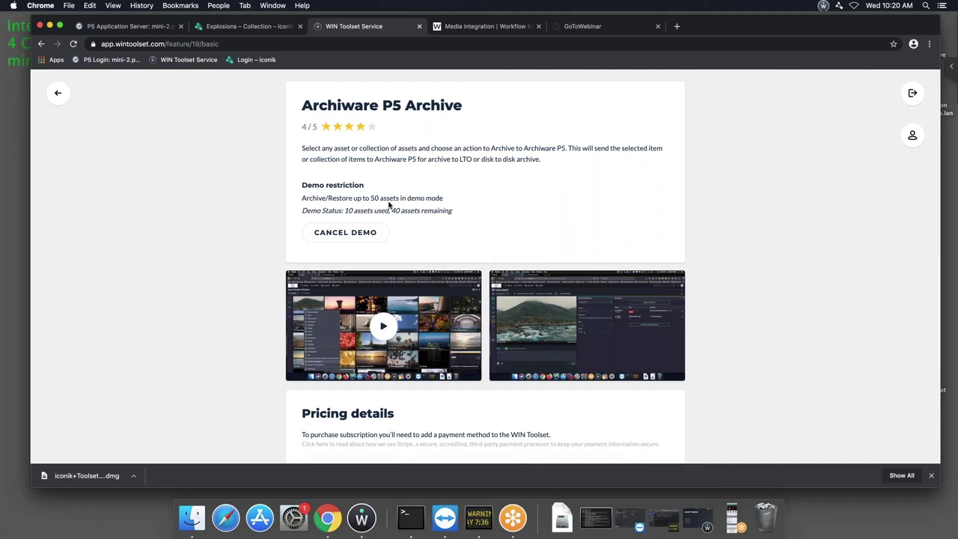
{"action": "left_click", "coordinate": [86, 476]}
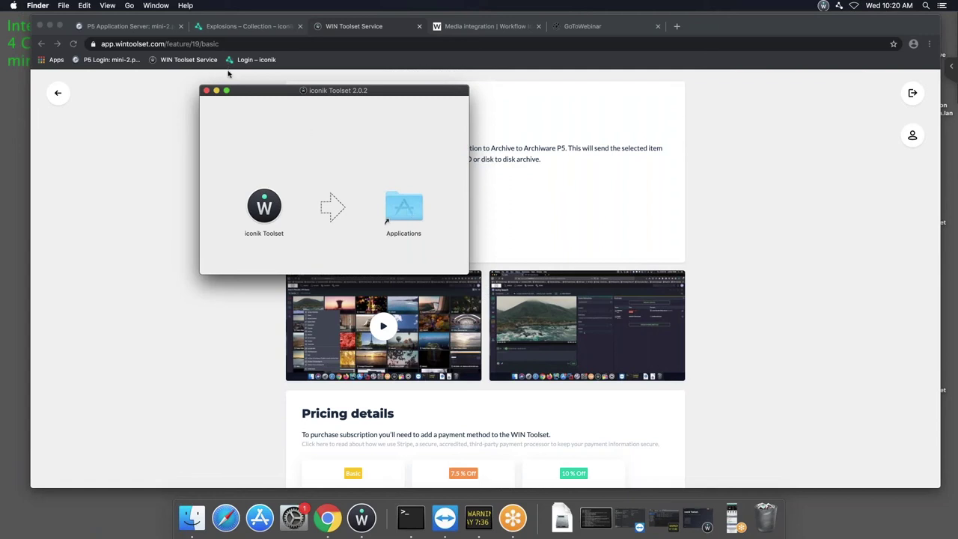
Close the disk image and log folder windows, hide Chrome, and launch iconik Toolset from the Dock.
{"action": "left_click", "coordinate": [206, 90]}
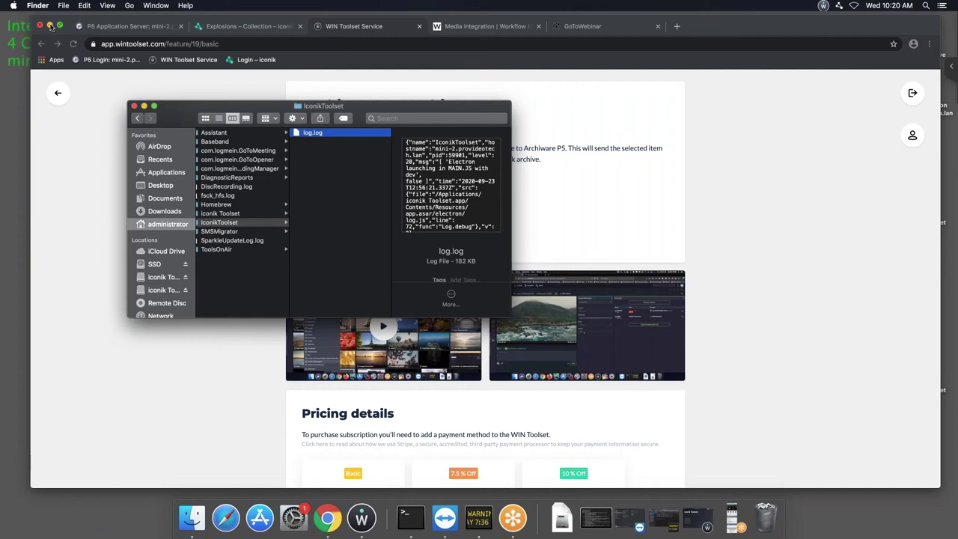
{"action": "left_click", "coordinate": [51, 26]}
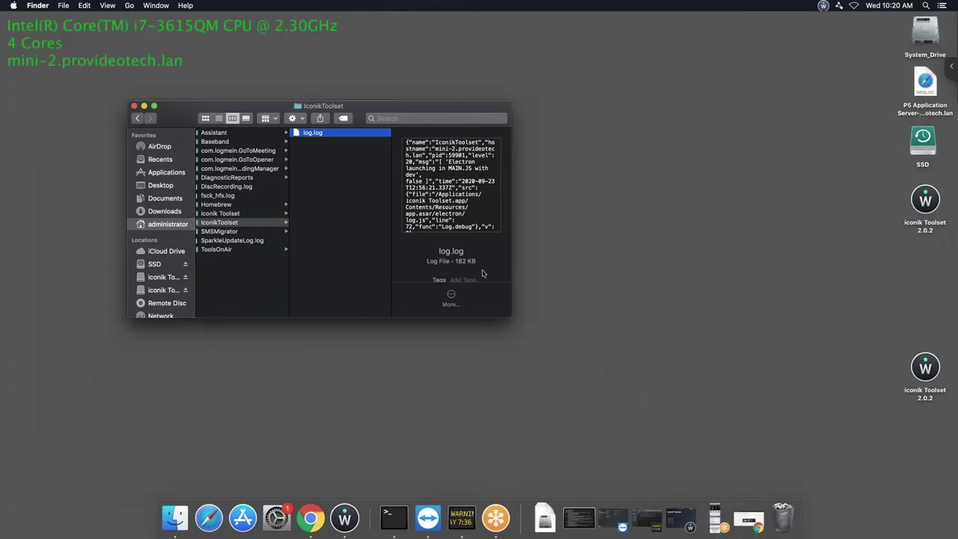
{"action": "left_click", "coordinate": [134, 106]}
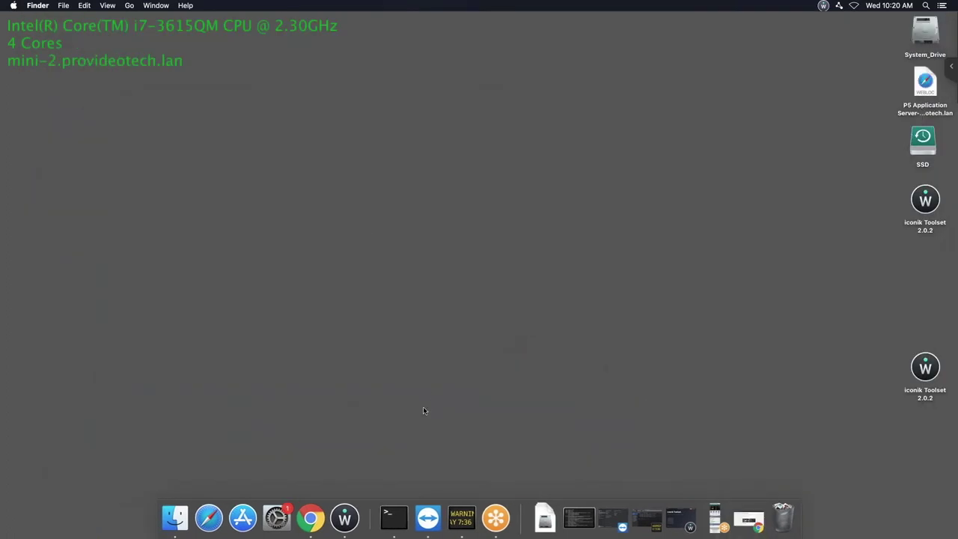
{"action": "left_click", "coordinate": [344, 518]}
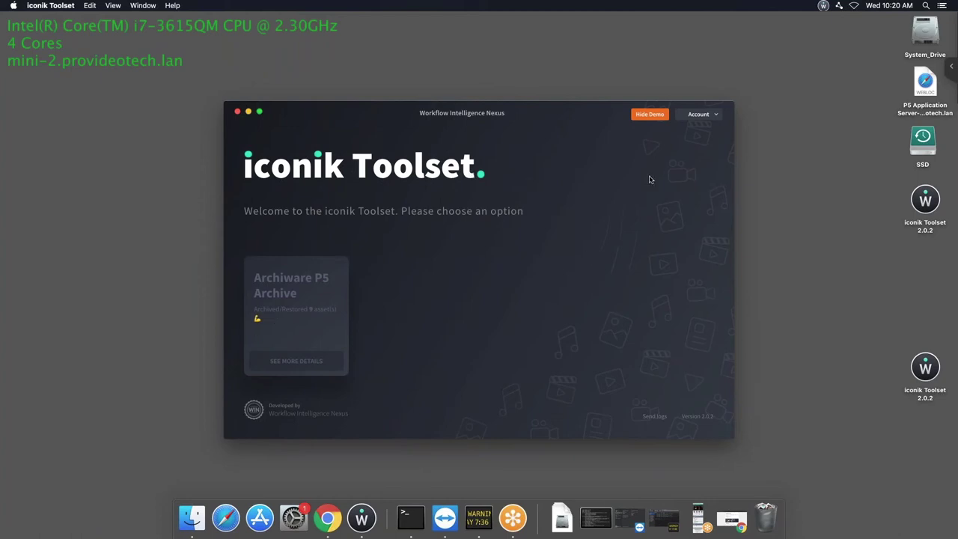
Log in to iconik Toolset with the account e-mail and password, then open the Archiware P5 settings.
{"action": "left_click", "coordinate": [708, 116]}
{"action": "left_click", "coordinate": [699, 127]}
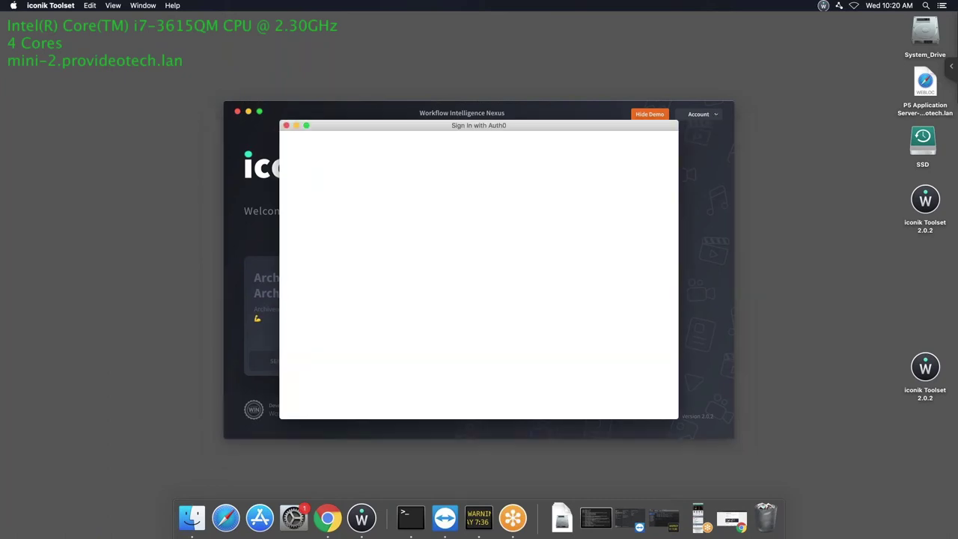
{"action": "left_click", "coordinate": [472, 302]}
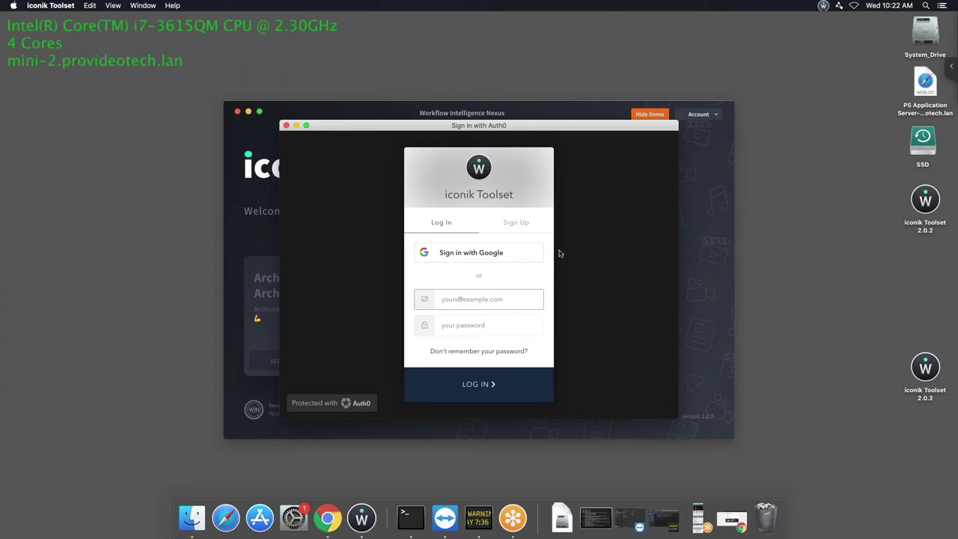
{"action": "key", "text": "Tab"}
{"action": "type", "text": "•••••••"}
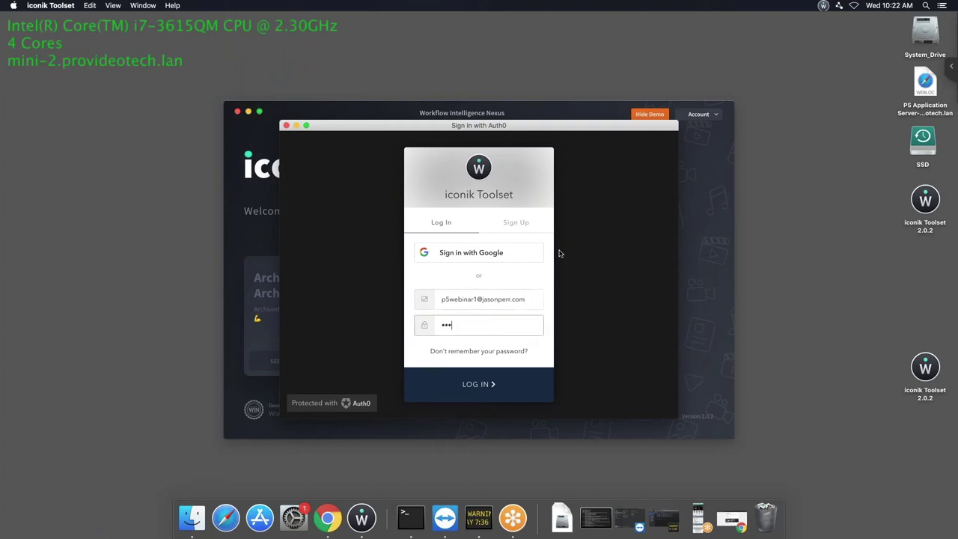
{"action": "type", "text": "•••"}
{"action": "key", "text": "Return"}
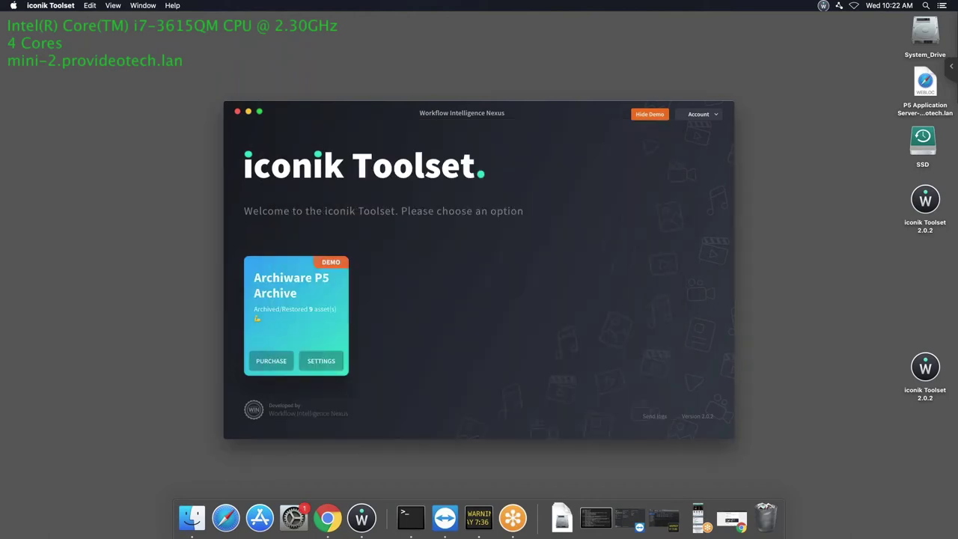
{"action": "left_click", "coordinate": [321, 361]}
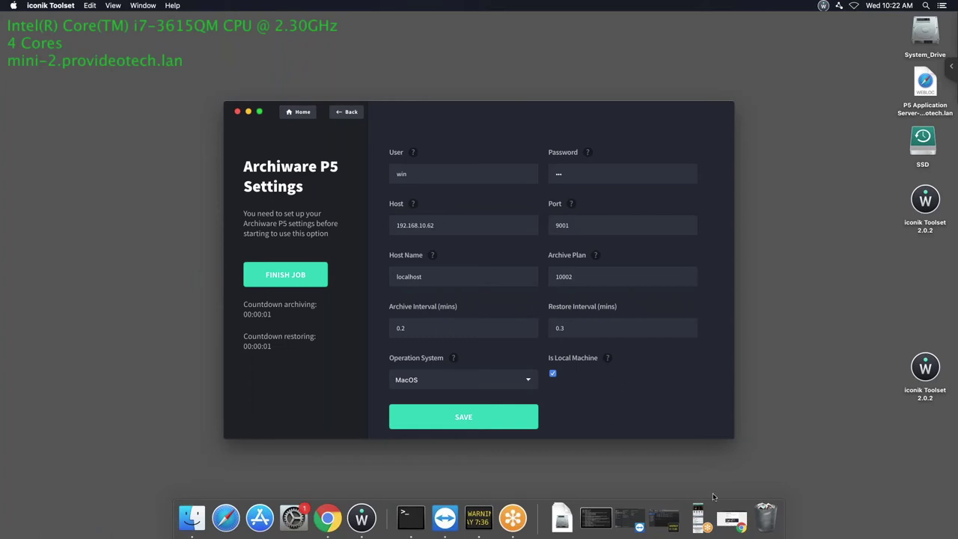
Restore Chrome, go to the P5 tab, and log in again as admin after the expired session.
{"action": "left_click", "coordinate": [731, 523]}
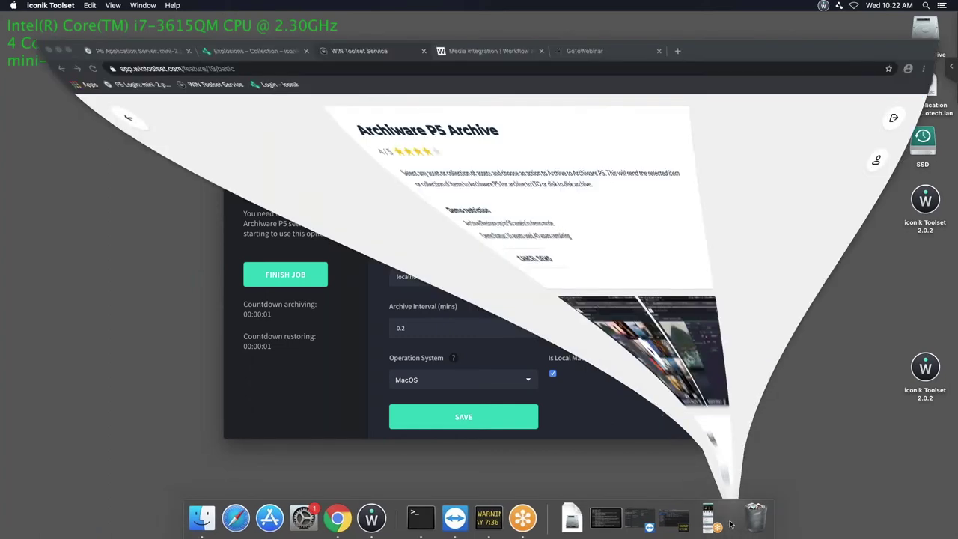
{"action": "left_click", "coordinate": [102, 28]}
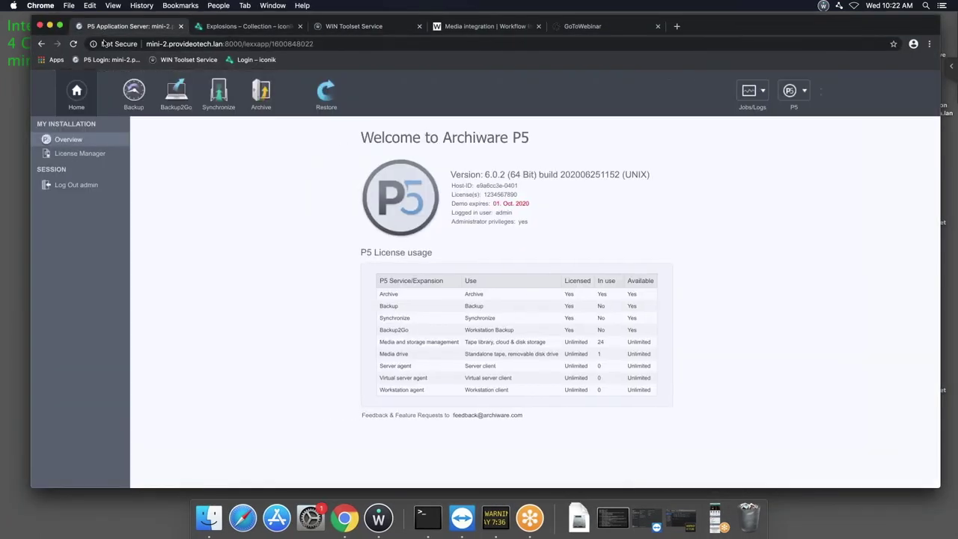
{"action": "left_click", "coordinate": [73, 44]}
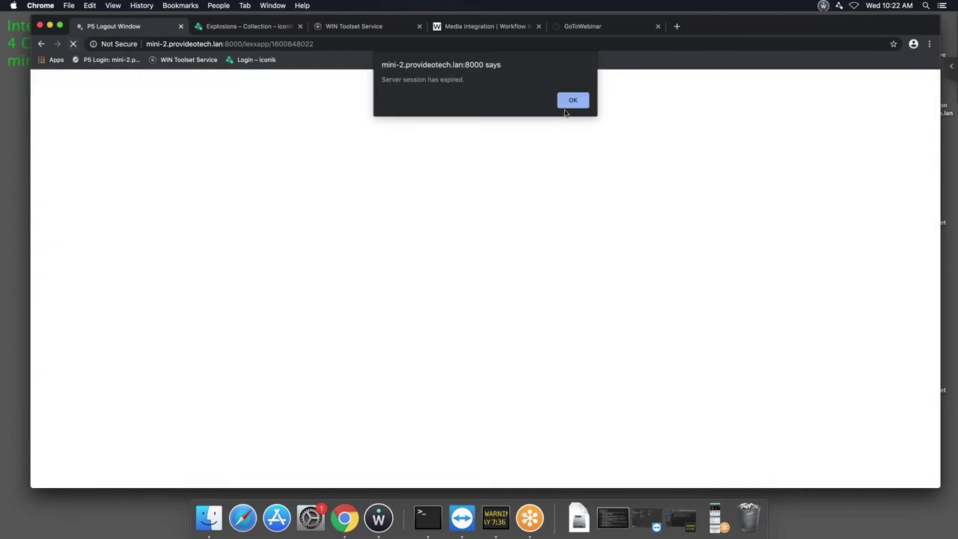
{"action": "left_click", "coordinate": [573, 101]}
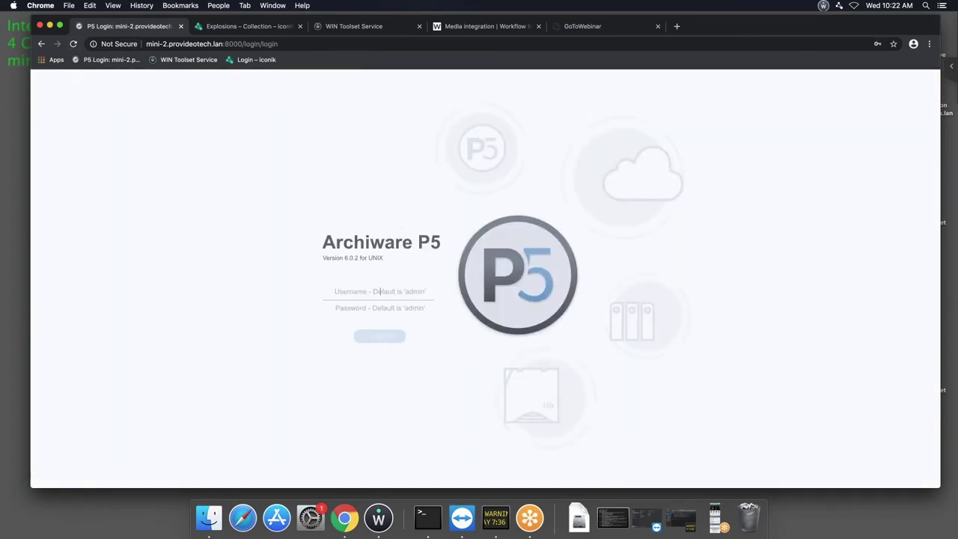
{"action": "left_click", "coordinate": [379, 291]}
{"action": "left_click", "coordinate": [378, 308]}
{"action": "type", "text": "admin"}
{"action": "key", "text": "Return"}
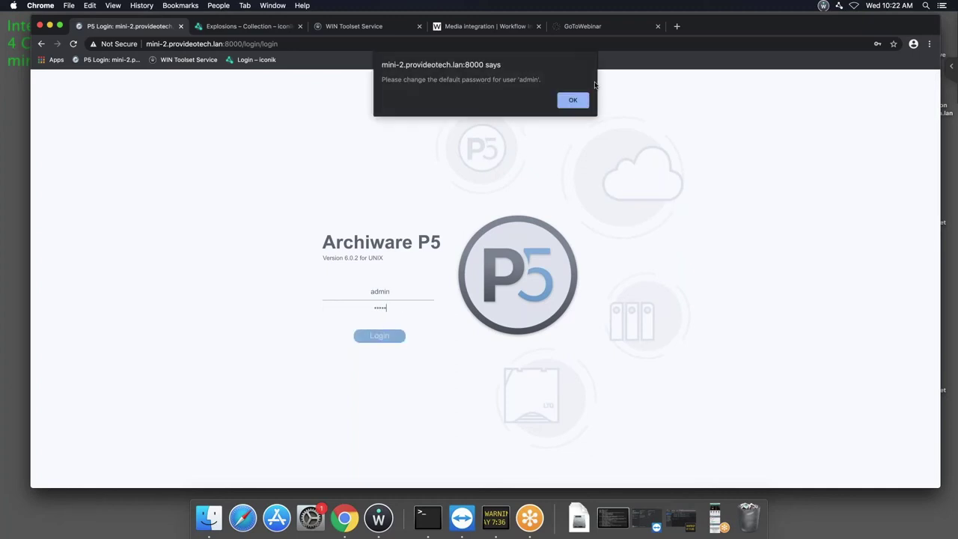
{"action": "left_click", "coordinate": [583, 100]}
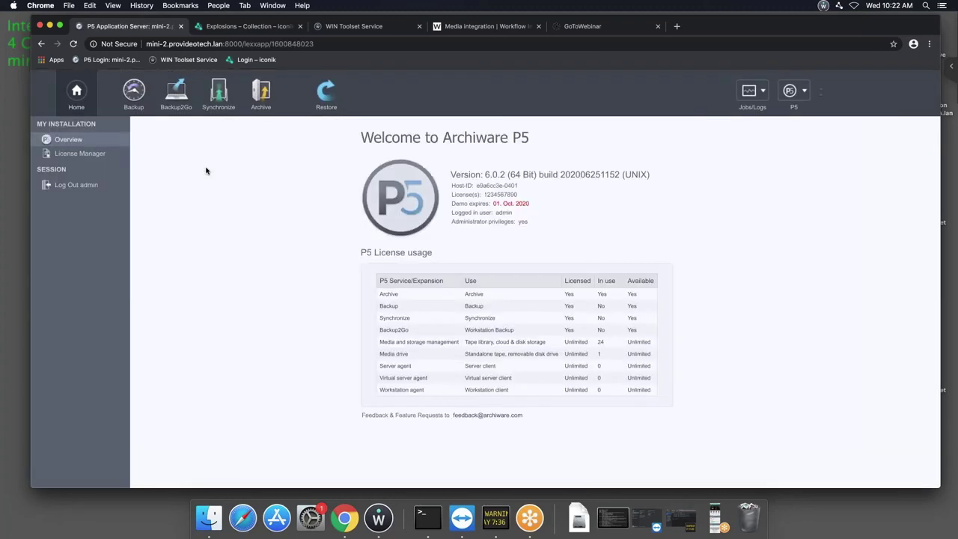
Show the P5 Archive overview with Chrome moved beside the iconik Toolset settings window.
{"action": "left_click", "coordinate": [261, 96]}
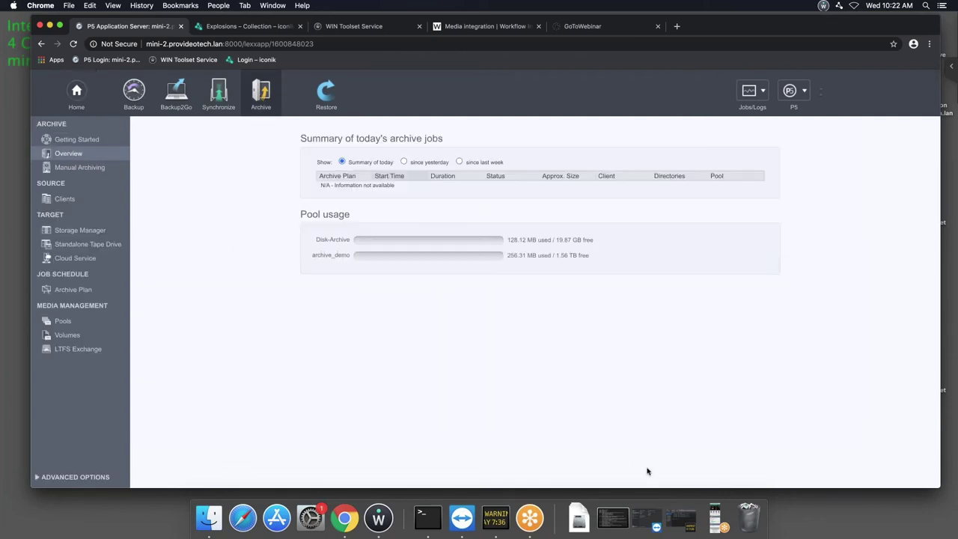
{"action": "left_click_drag", "start_coordinate": [808, 28], "coordinate": [957, 33]}
{"action": "left_click_drag", "start_coordinate": [219, 25], "coordinate": [360, 30]}
{"action": "left_click", "coordinate": [265, 141]}
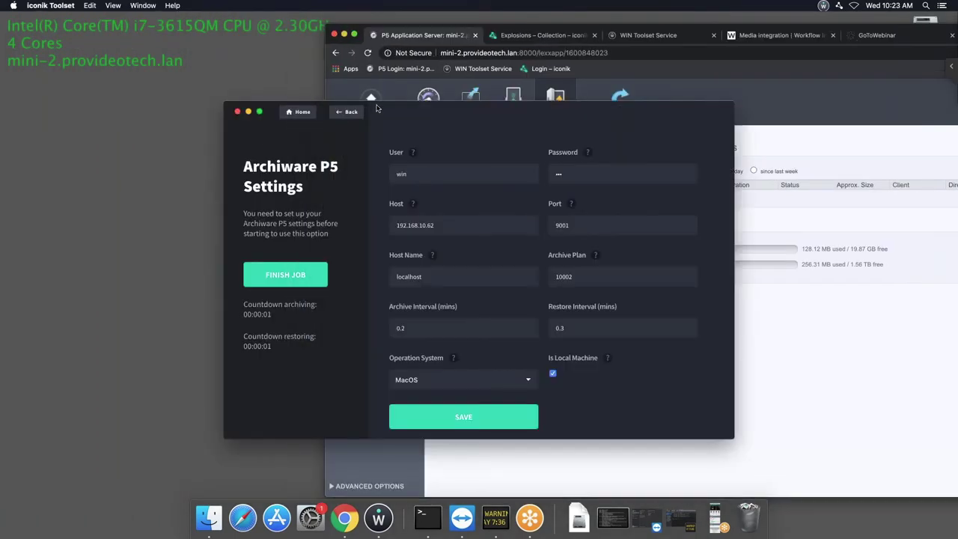
Check the P5 user list under Advanced Options, cancelling the new-user setup.
{"action": "left_click_drag", "start_coordinate": [376, 109], "coordinate": [172, 101]}
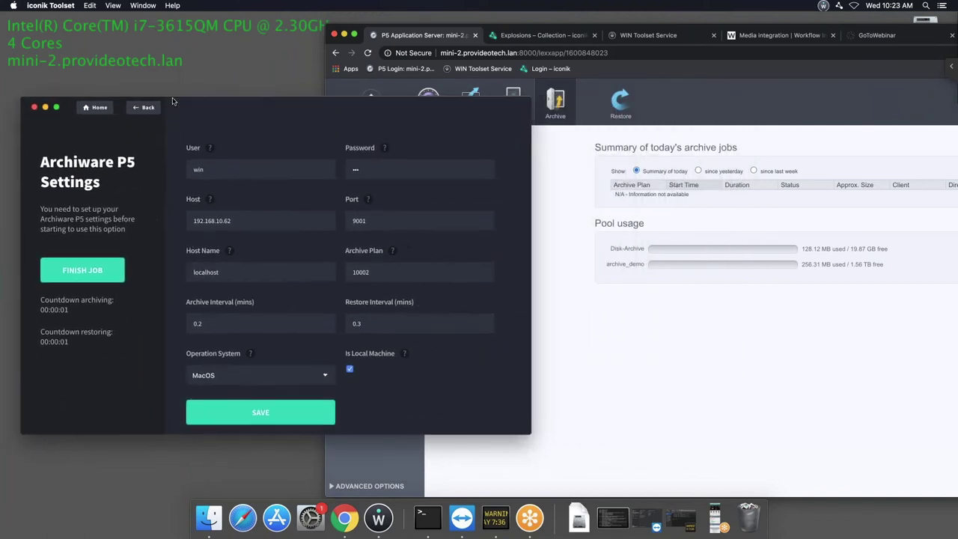
{"action": "left_click", "coordinate": [688, 337]}
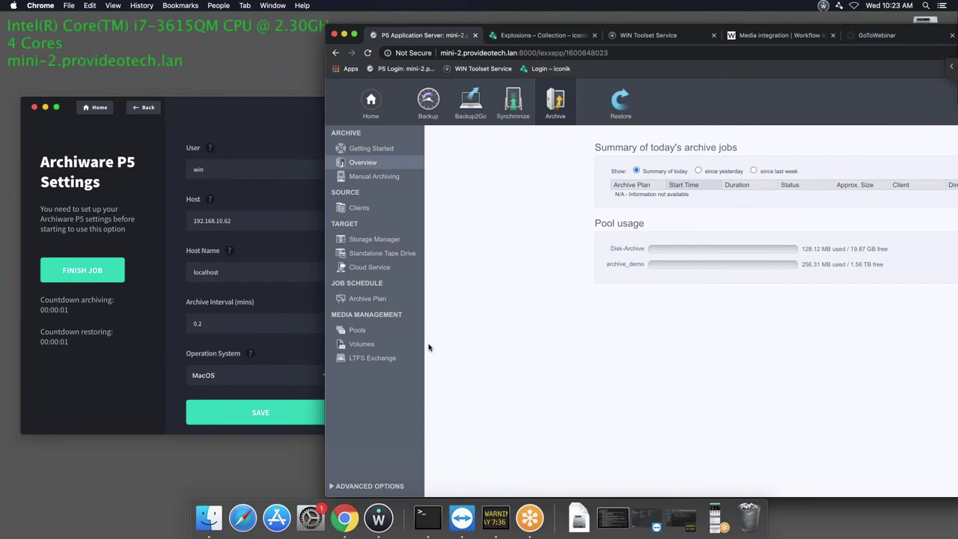
{"action": "left_click", "coordinate": [333, 487]}
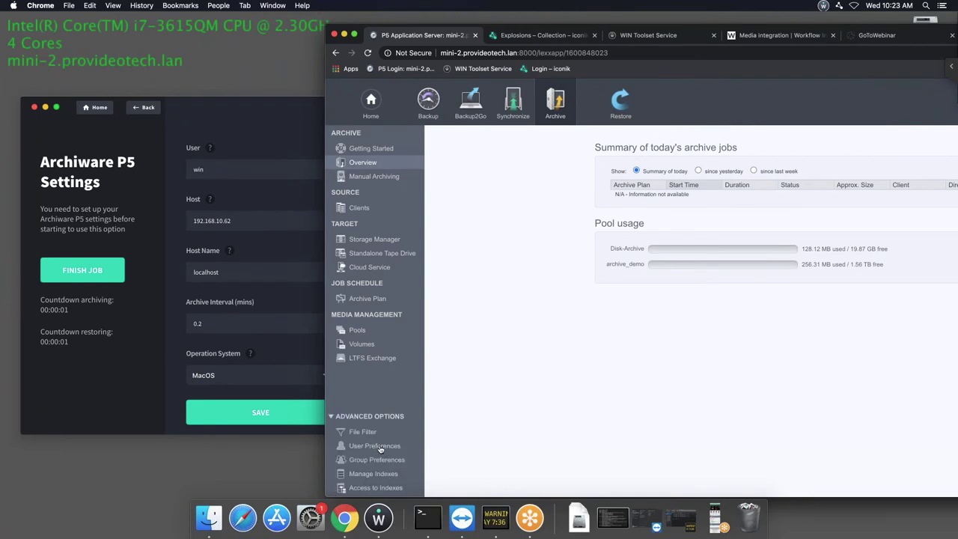
{"action": "left_click", "coordinate": [378, 446]}
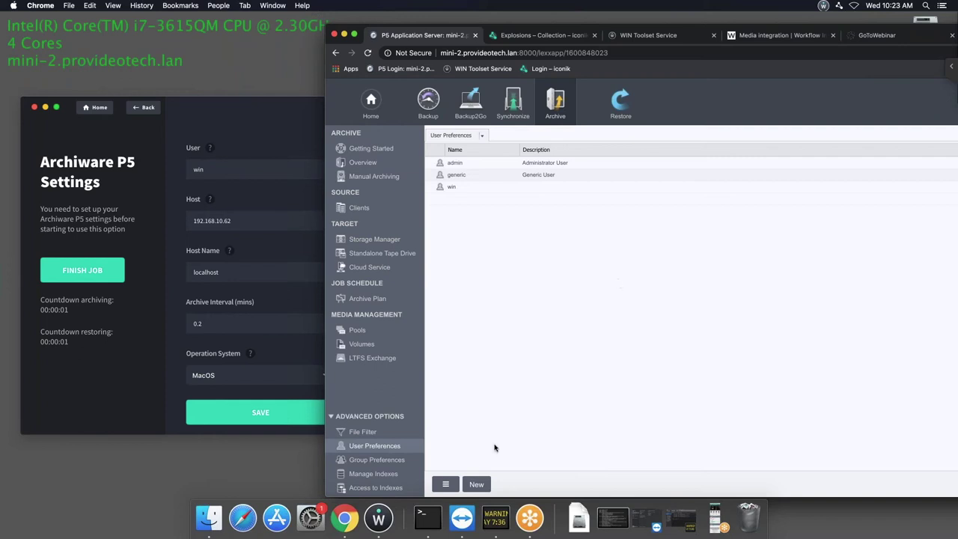
{"action": "left_click", "coordinate": [476, 484]}
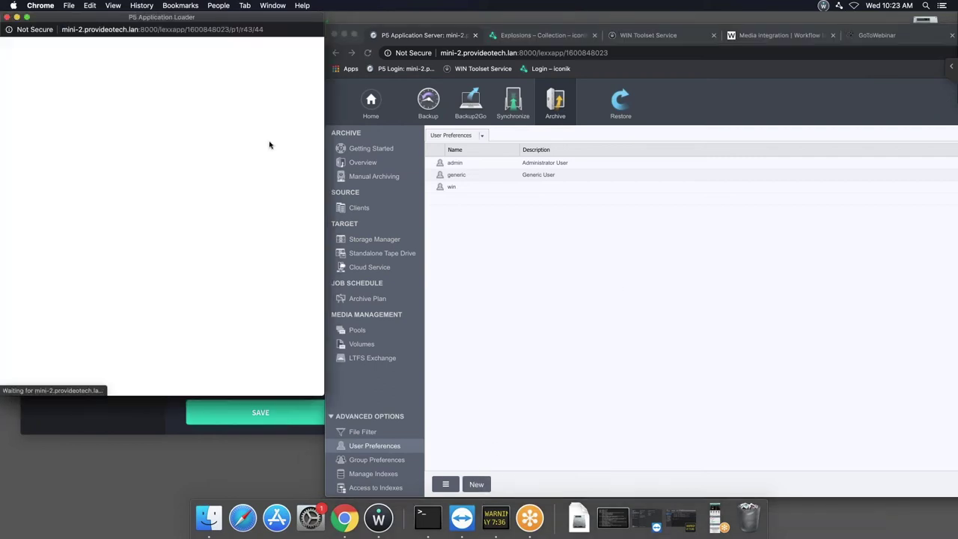
{"action": "left_click", "coordinate": [8, 16]}
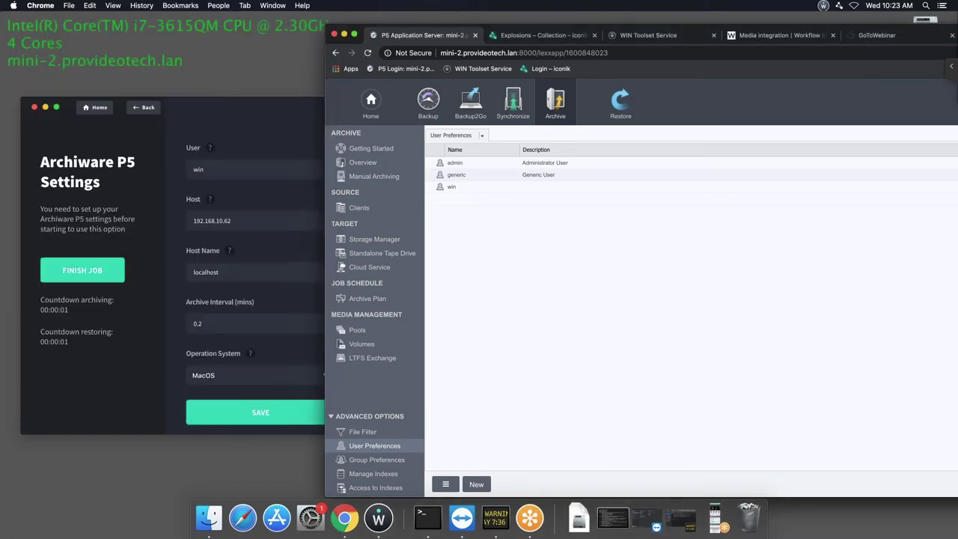
Compare the Toolset Port setting with the P5 Clients list, then open the archive plans list.
{"action": "left_click", "coordinate": [274, 161]}
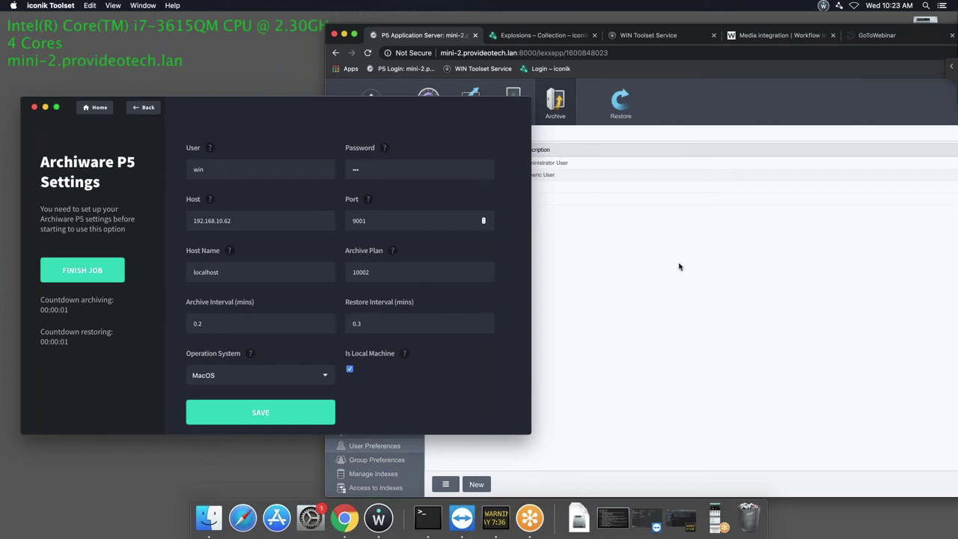
{"action": "left_click", "coordinate": [360, 217]}
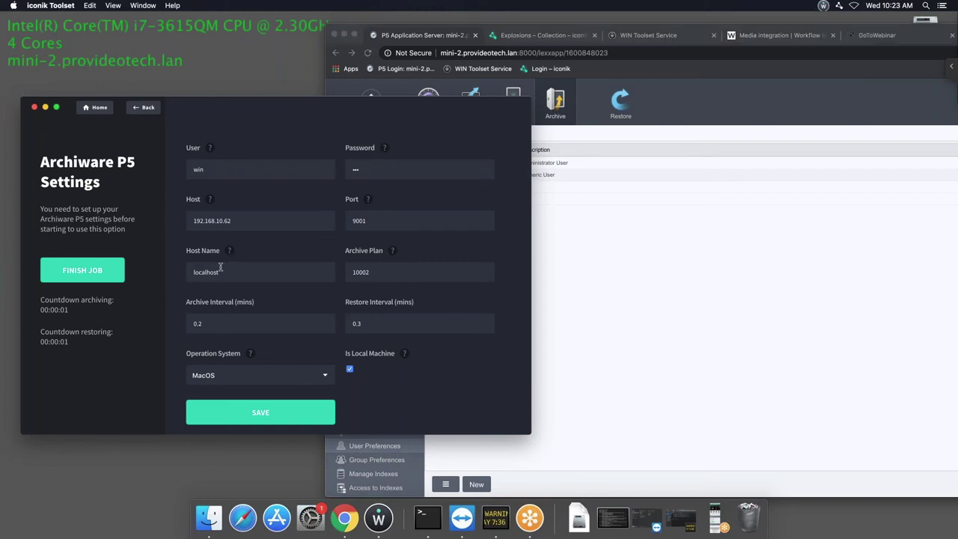
{"action": "left_click", "coordinate": [569, 263]}
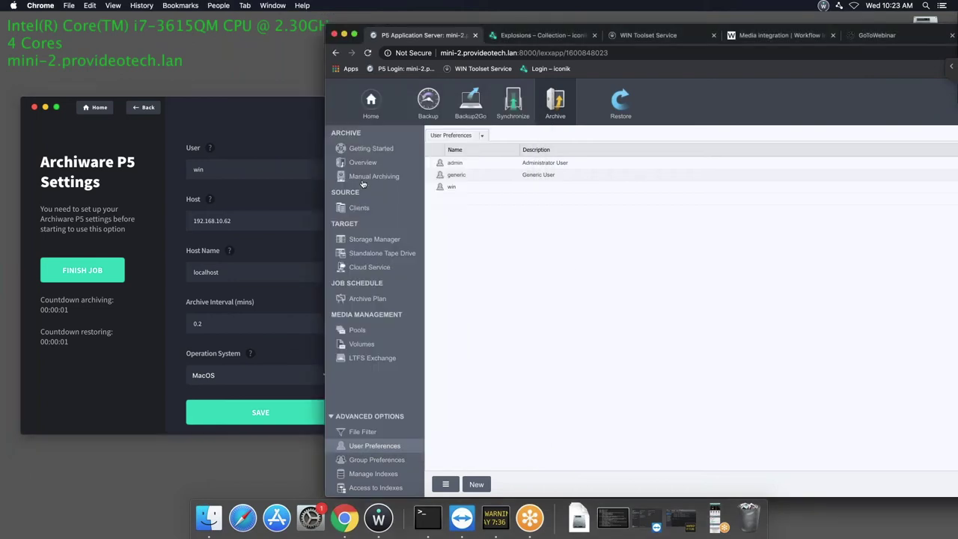
{"action": "left_click", "coordinate": [359, 208]}
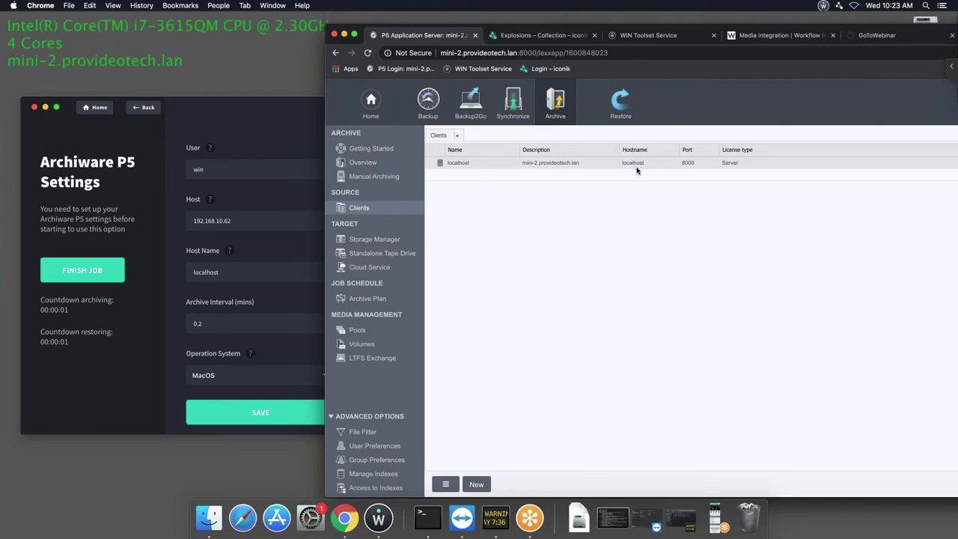
{"action": "left_click", "coordinate": [256, 310]}
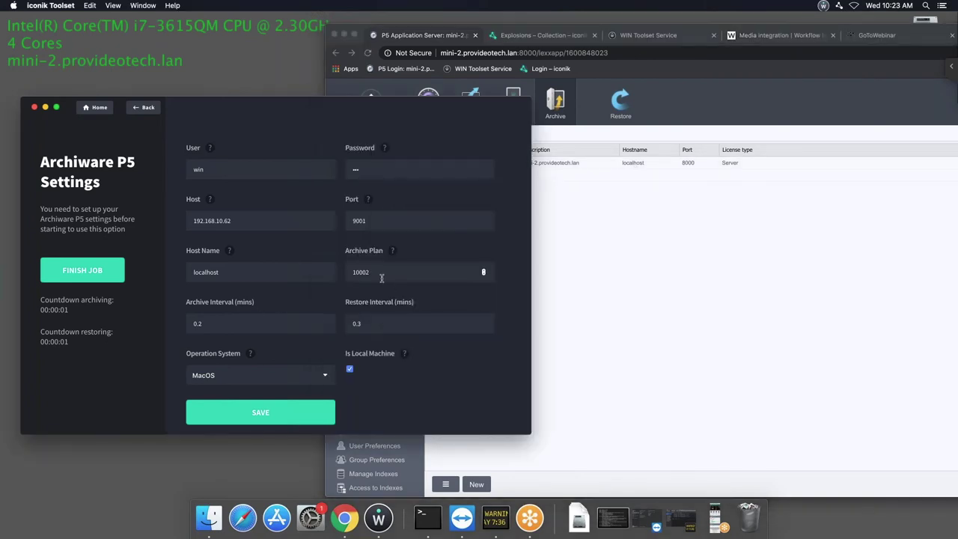
{"action": "left_click", "coordinate": [656, 307]}
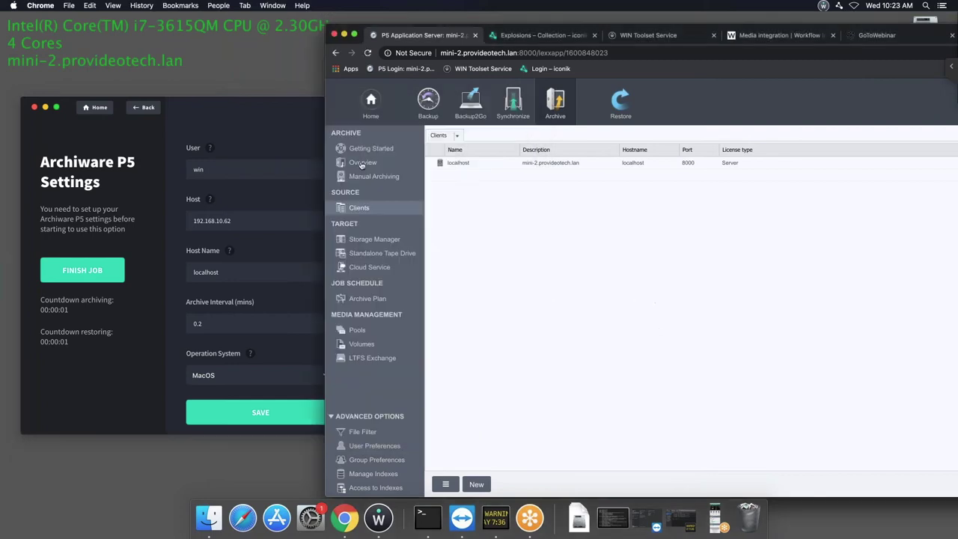
{"action": "left_click", "coordinate": [360, 300]}
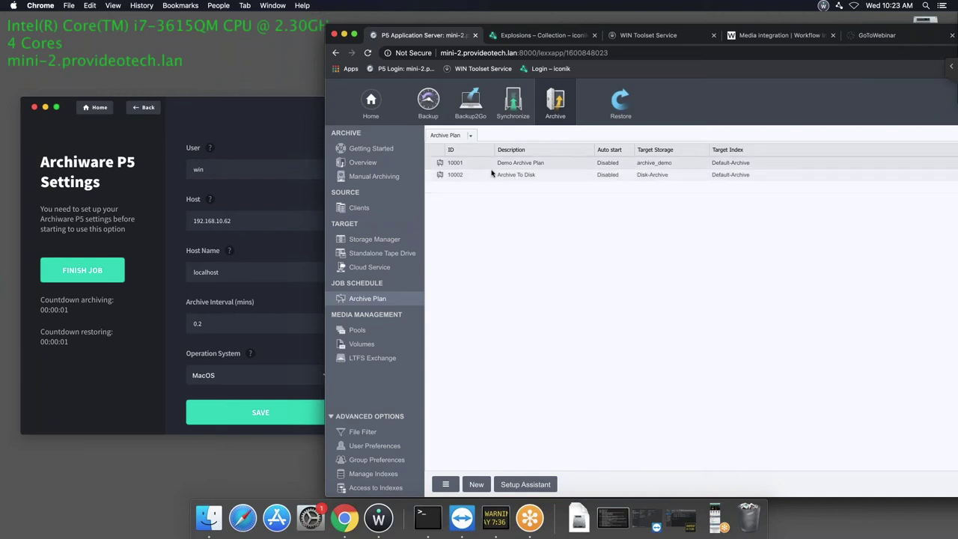
Select archive plan 10001 in P5's plan list, then return to the Archiware P5 Settings window.
{"action": "left_click", "coordinate": [496, 166]}
{"action": "left_click", "coordinate": [262, 117]}
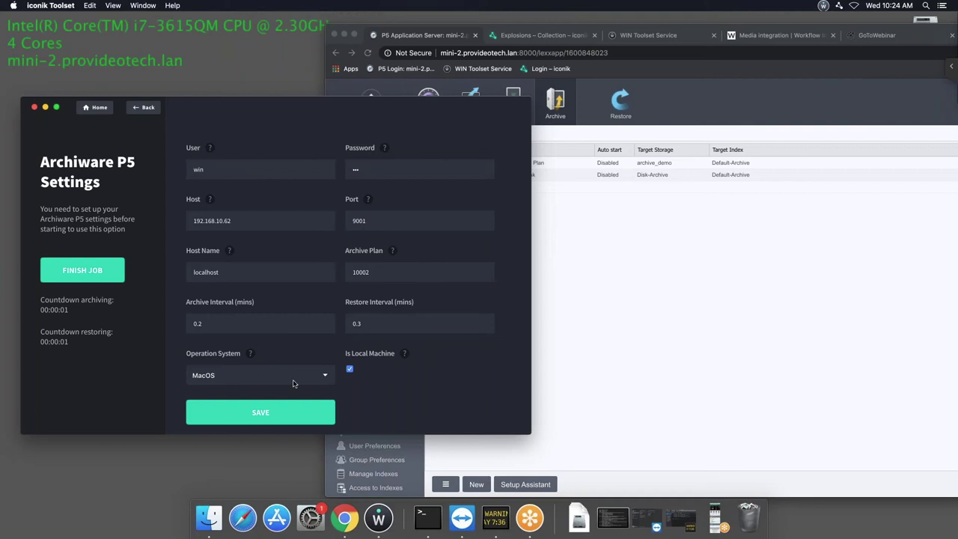
Save the P5 settings and restart the job with 0.2 and 0.3-minute archive/restore intervals.
{"action": "left_click", "coordinate": [239, 412]}
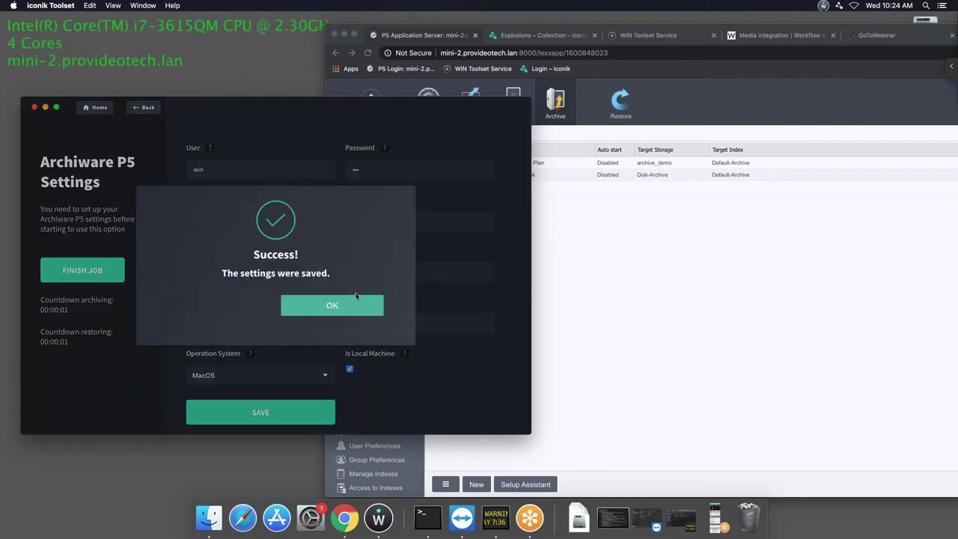
{"action": "left_click", "coordinate": [324, 310]}
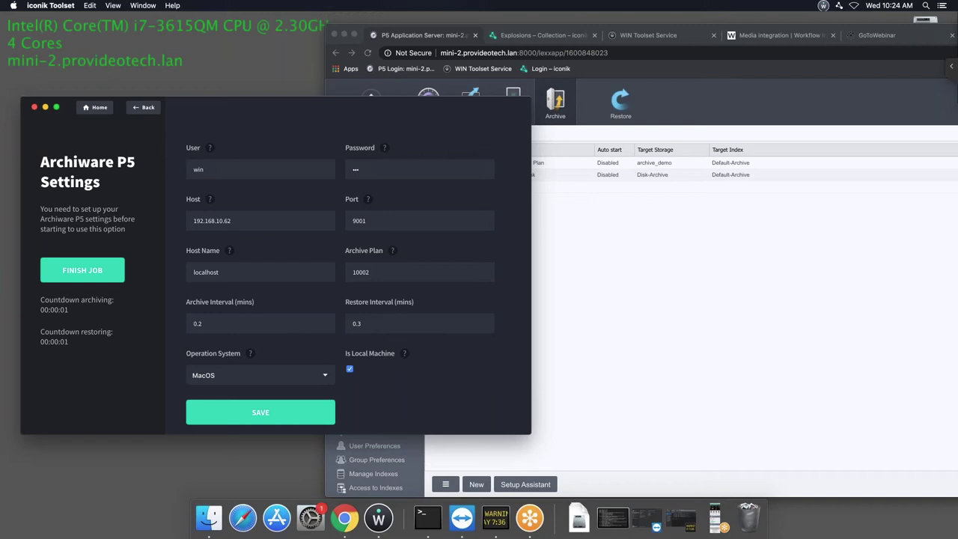
{"action": "left_click", "coordinate": [76, 269]}
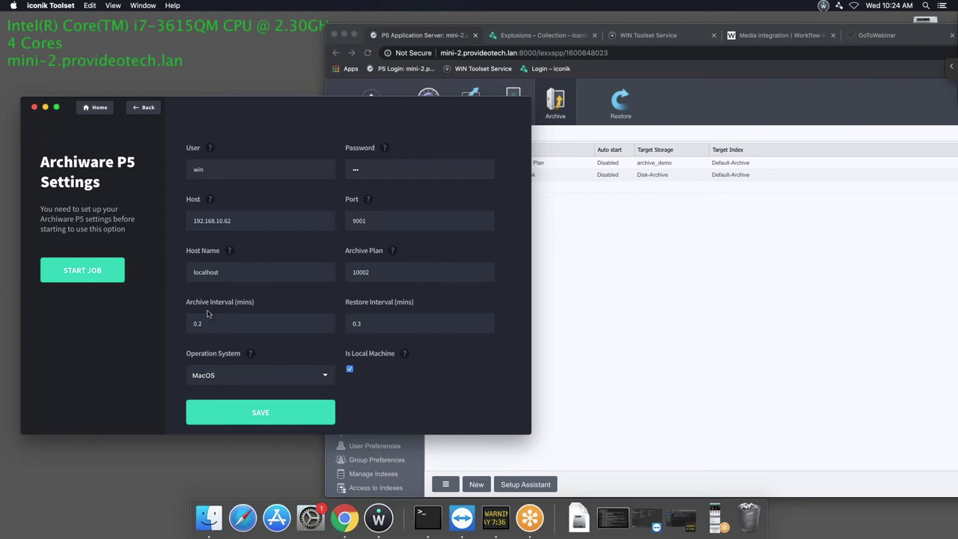
{"action": "left_click", "coordinate": [232, 314]}
{"action": "left_click", "coordinate": [82, 271]}
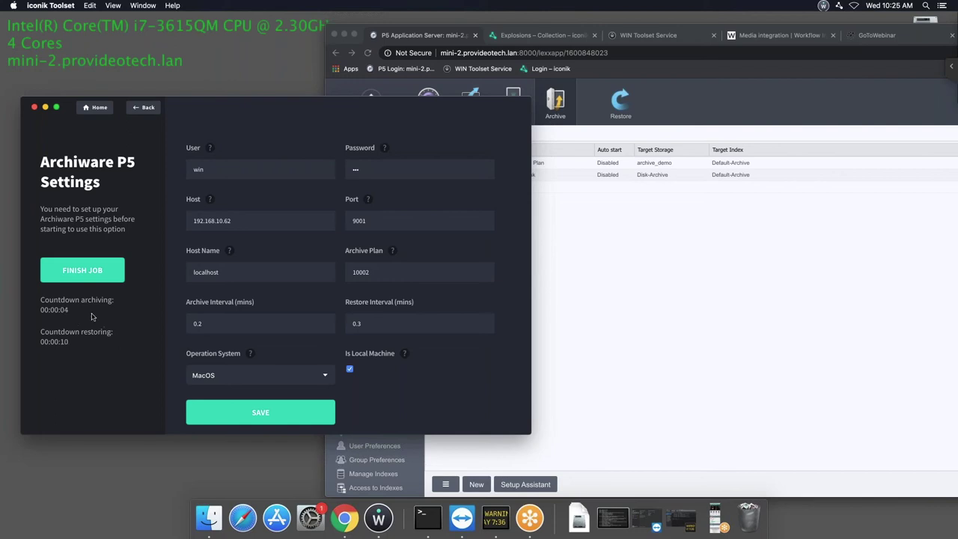
{"action": "left_click", "coordinate": [599, 294]}
Open Jobs/Logs > Monitor in P5 and arrange the browser windows so both stay visible.
{"action": "left_click_drag", "start_coordinate": [359, 32], "coordinate": [45, 35]}
{"action": "left_click", "coordinate": [790, 105]}
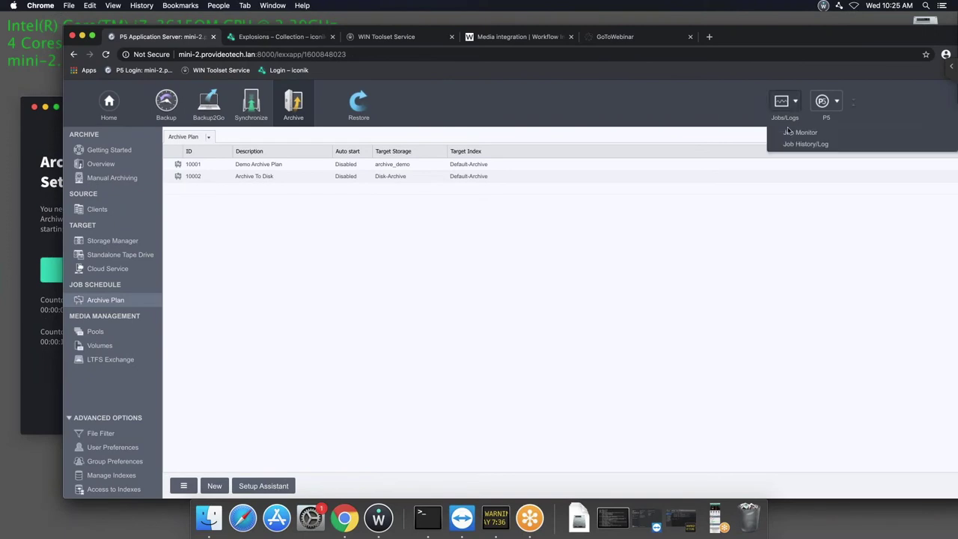
{"action": "left_click", "coordinate": [788, 133]}
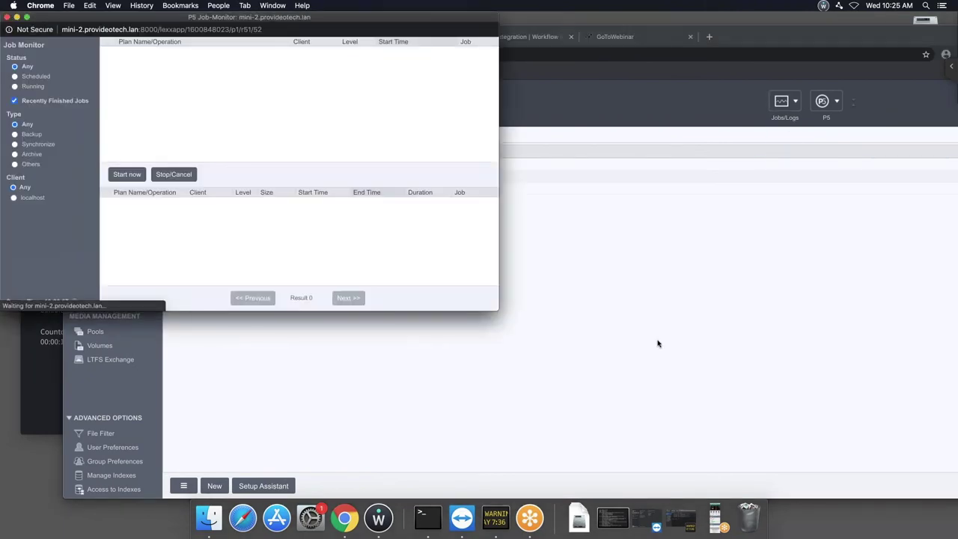
{"action": "left_click", "coordinate": [658, 344]}
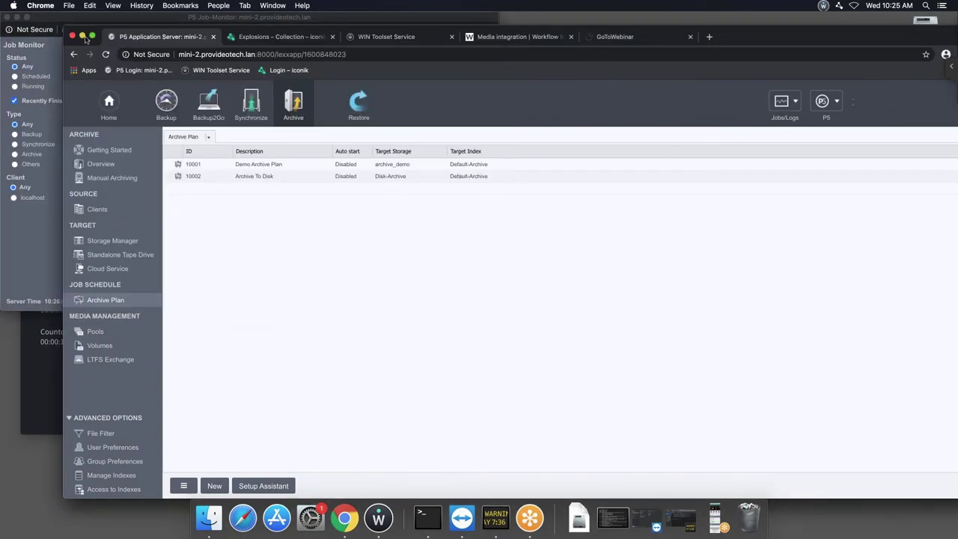
{"action": "left_click_drag", "start_coordinate": [64, 31], "coordinate": [118, 36]}
In the reloaded Explosions collection, open the custom-plan P5 archive dialog for EXP 26.mov, review plans, and cancel.
{"action": "left_click", "coordinate": [334, 42]}
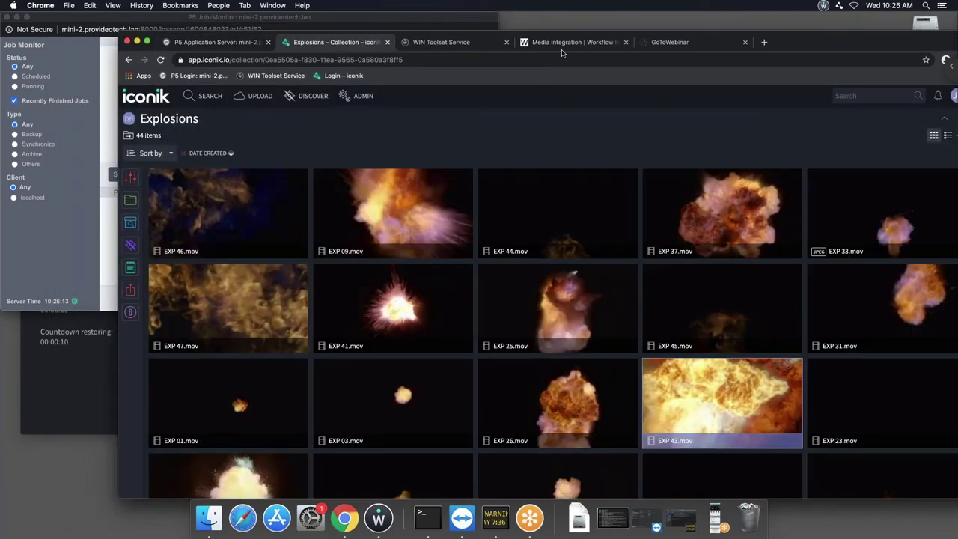
{"action": "left_click", "coordinate": [162, 61]}
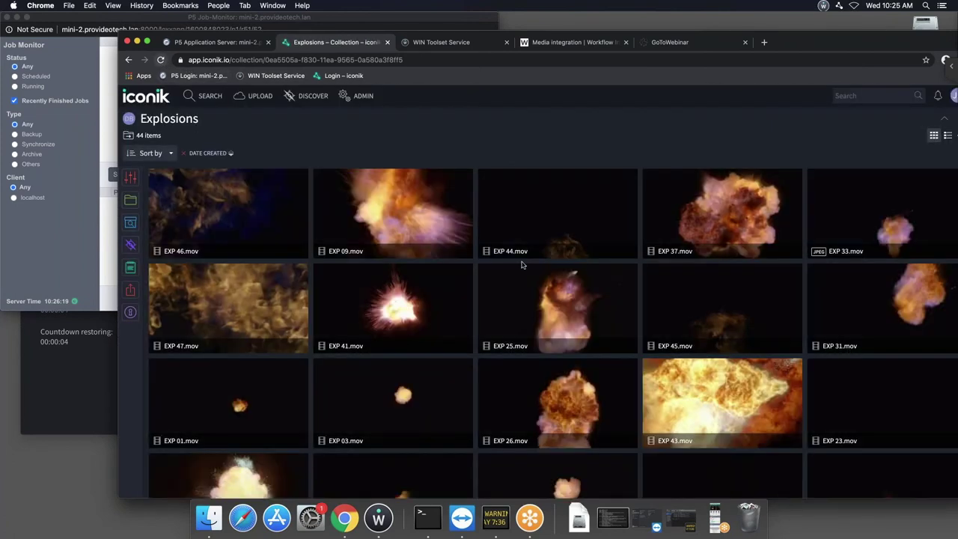
{"action": "right_click", "coordinate": [552, 389]}
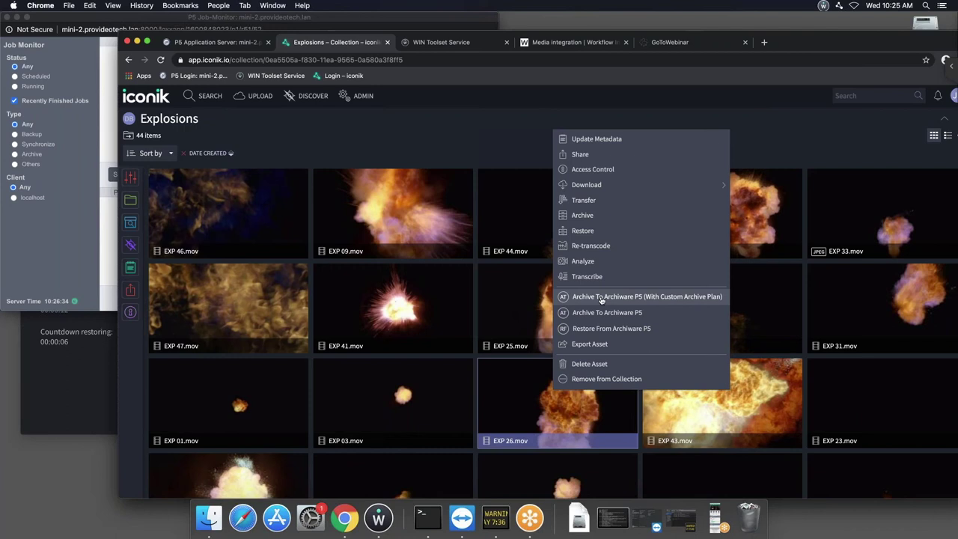
{"action": "left_click", "coordinate": [601, 299]}
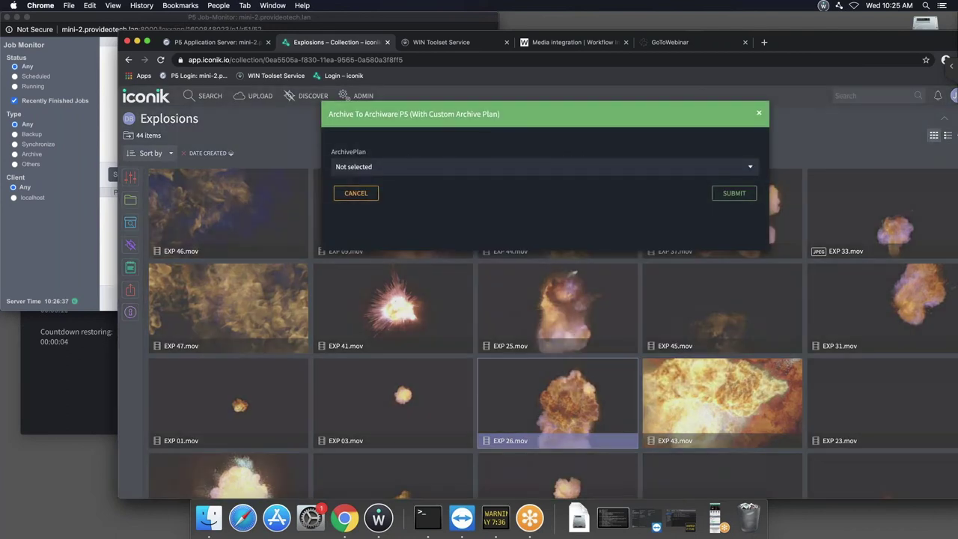
{"action": "left_click", "coordinate": [453, 169]}
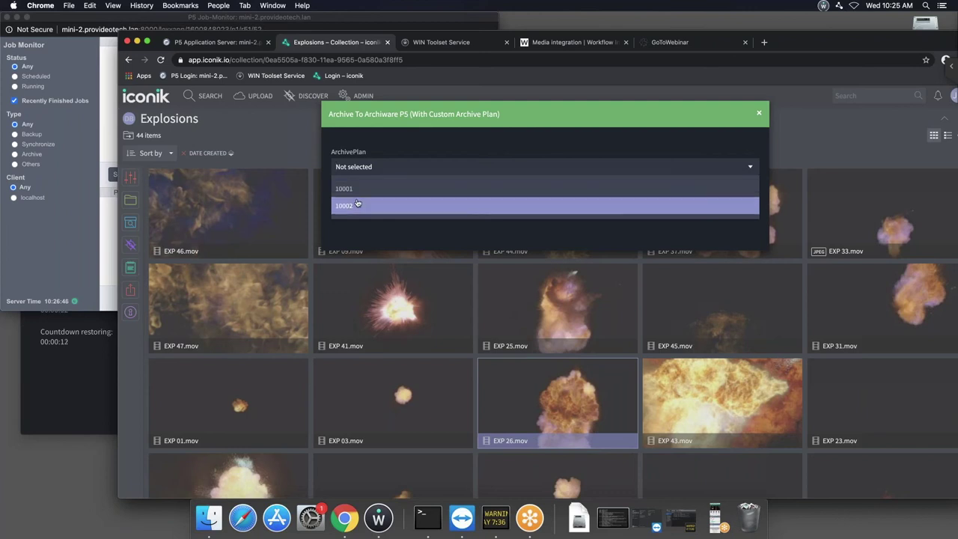
{"action": "left_click", "coordinate": [673, 138]}
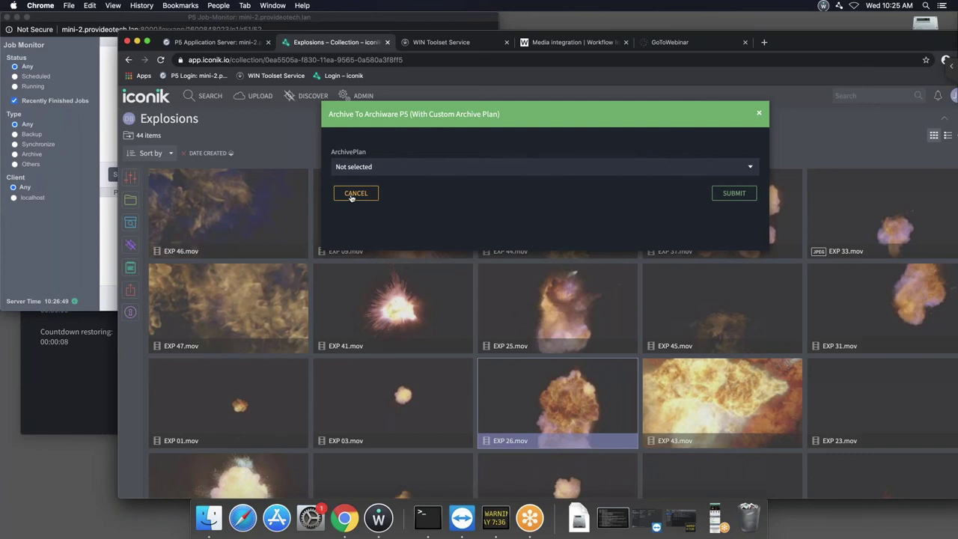
{"action": "left_click", "coordinate": [355, 193]}
Open the win_ArchivePlan field under Admin > Metadata > Fields.
{"action": "left_click", "coordinate": [357, 96]}
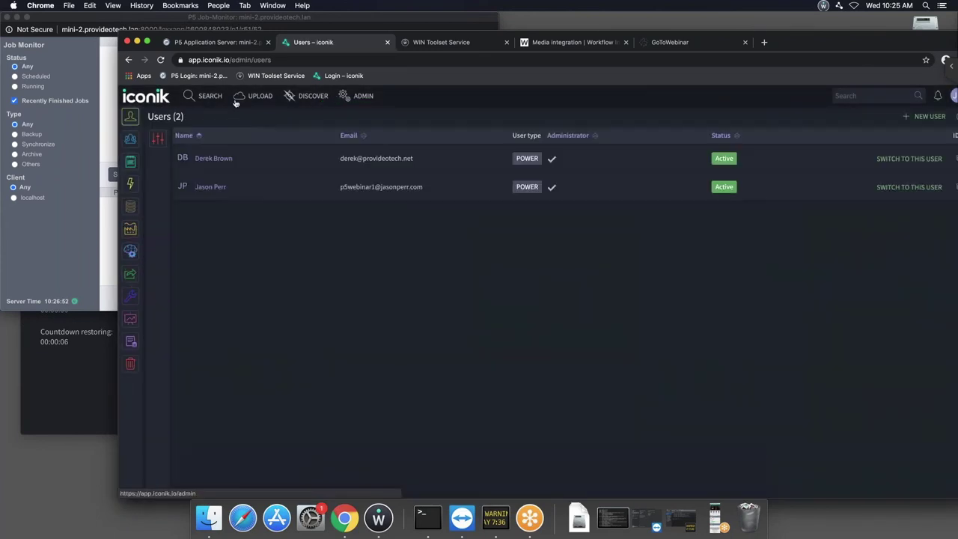
{"action": "left_click", "coordinate": [131, 162]}
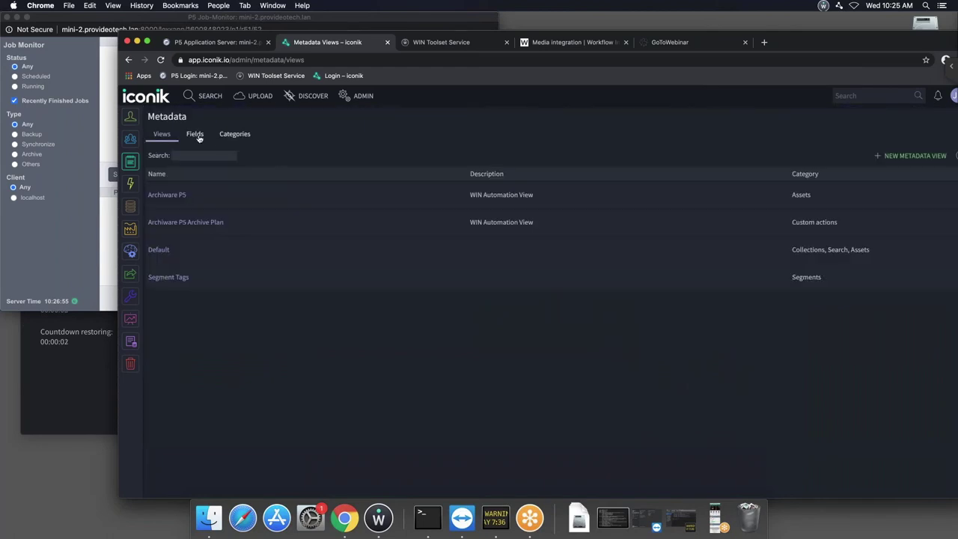
{"action": "left_click", "coordinate": [196, 135]}
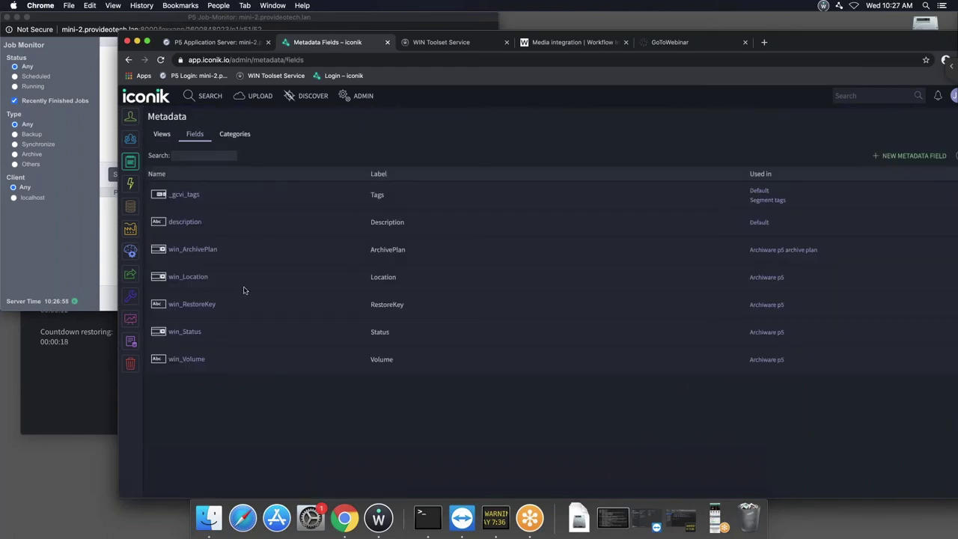
{"action": "left_click", "coordinate": [192, 249]}
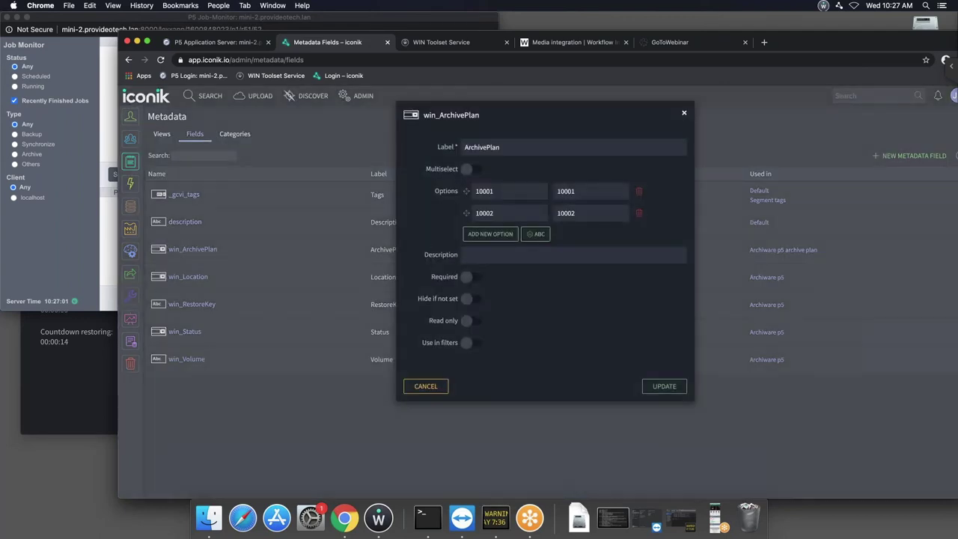
Rename options 10001 and 10002 to 'LTO Archive' and 'Disk Archive' and update the field.
{"action": "left_click", "coordinate": [502, 191]}
{"action": "left_click_drag", "start_coordinate": [502, 191], "coordinate": [480, 191]}
{"action": "double_click", "coordinate": [482, 192]}
{"action": "type", "text": "LTO Archive"}
{"action": "double_click", "coordinate": [485, 212]}
{"action": "type", "text": "Disk Archive"}
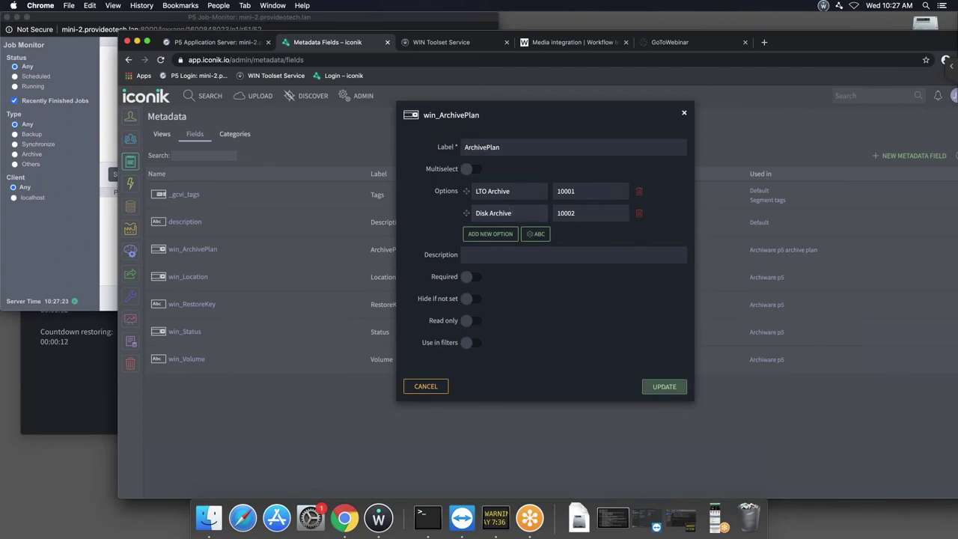
{"action": "left_click", "coordinate": [664, 386]}
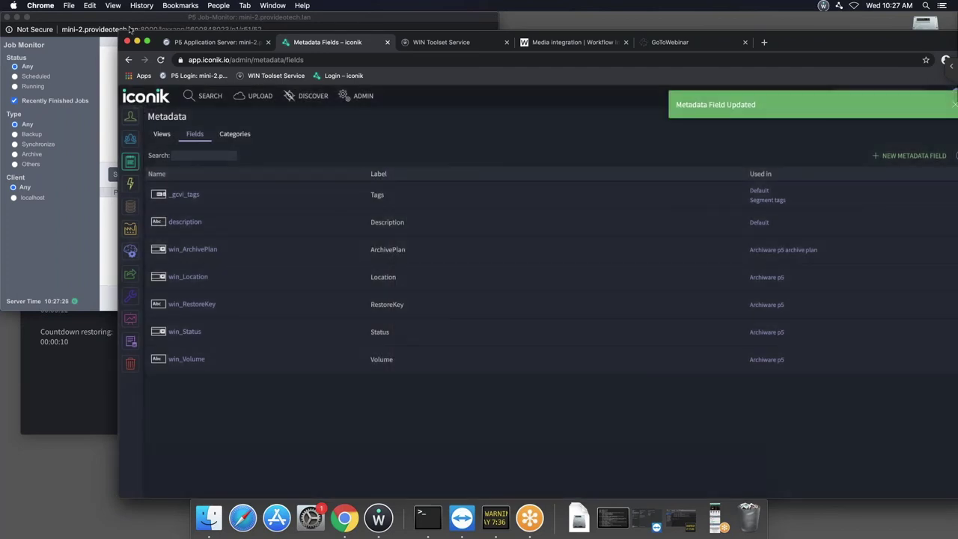
From search results, open the custom-plan P5 archive dialog for EXP 41.mov, view plans, and cancel.
{"action": "left_click", "coordinate": [217, 100]}
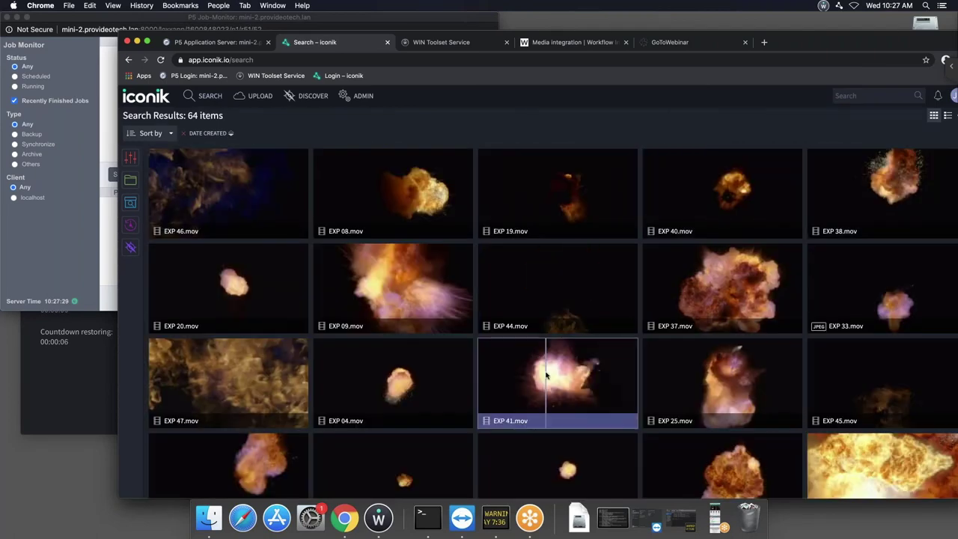
{"action": "right_click", "coordinate": [546, 374]}
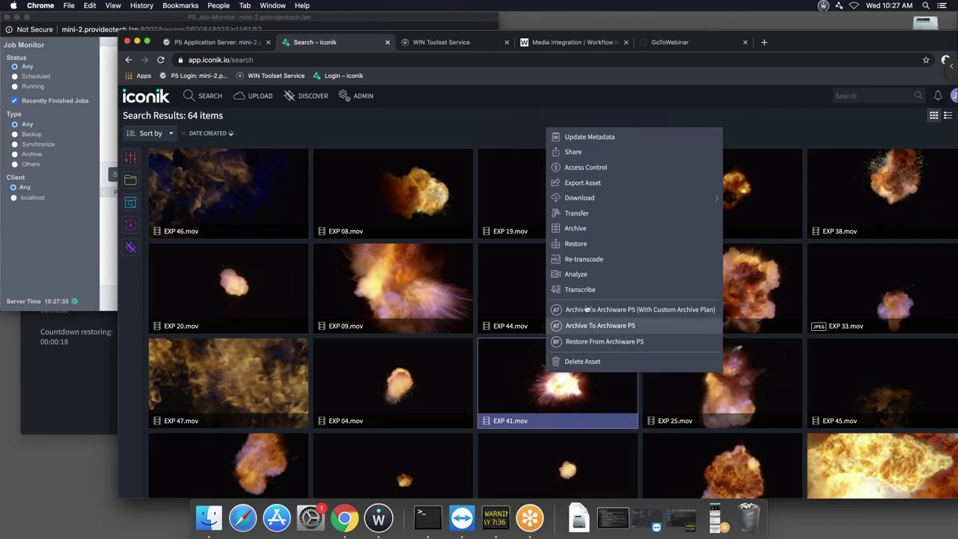
{"action": "left_click", "coordinate": [625, 310]}
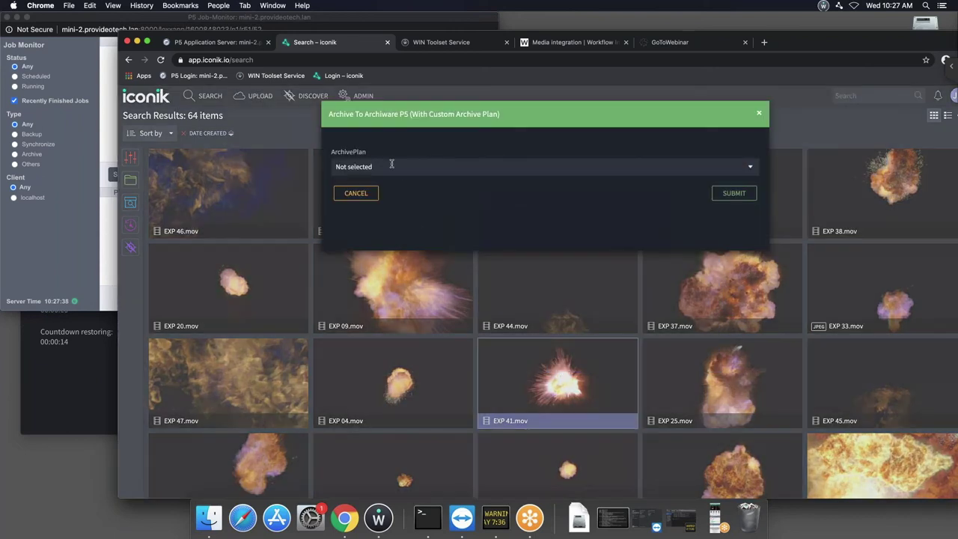
{"action": "left_click", "coordinate": [391, 164]}
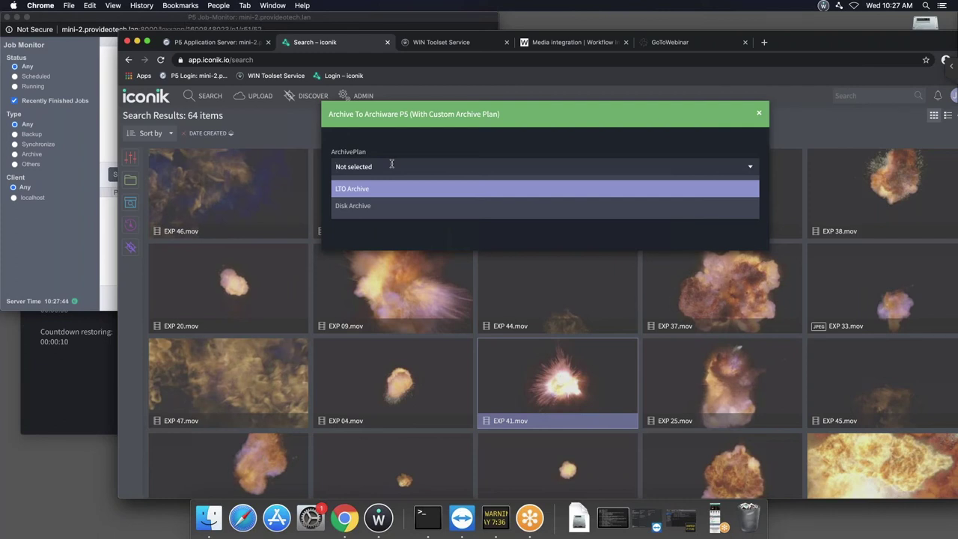
{"action": "left_click", "coordinate": [802, 137]}
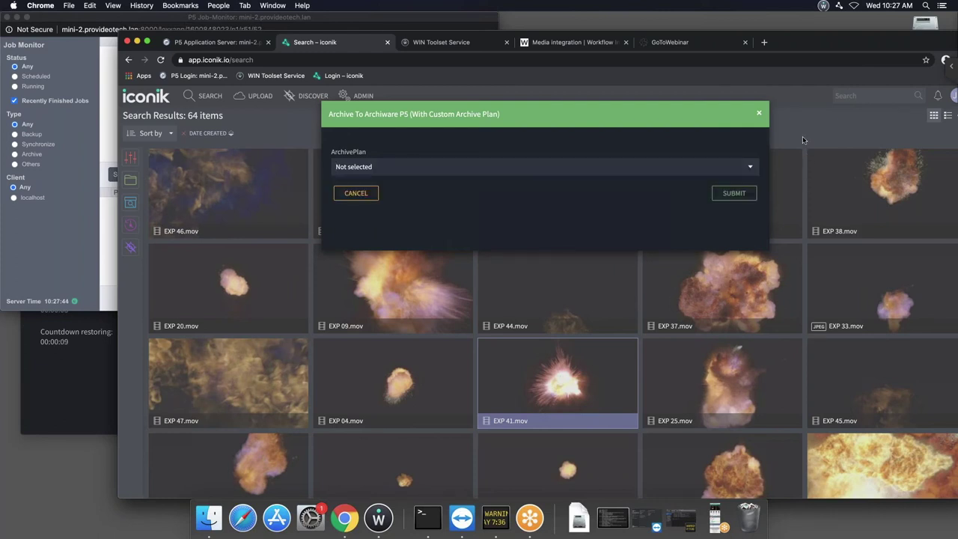
{"action": "left_click", "coordinate": [363, 194]}
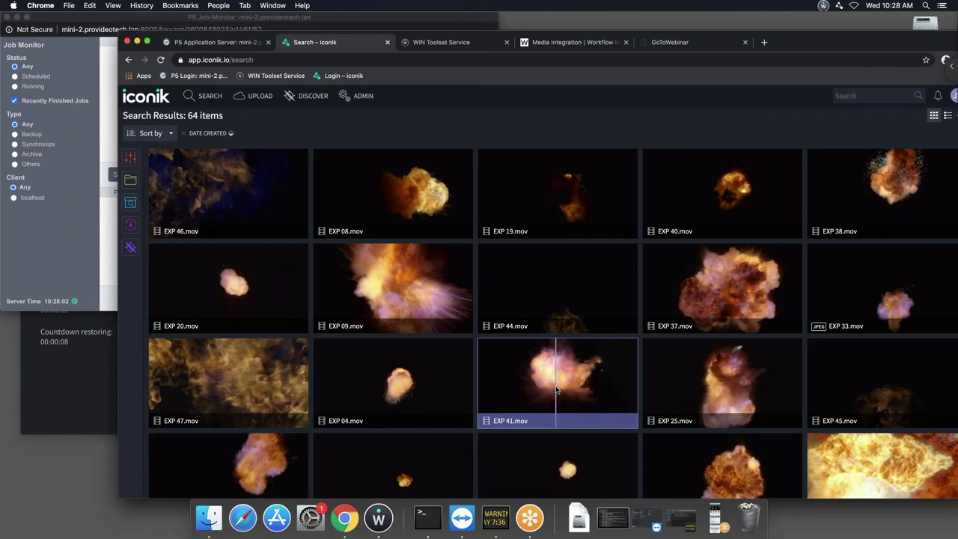
Archive EXP 41.mov to Archiware P5, check its asset page actions, then open the Admin Users page.
{"action": "right_click", "coordinate": [556, 389]}
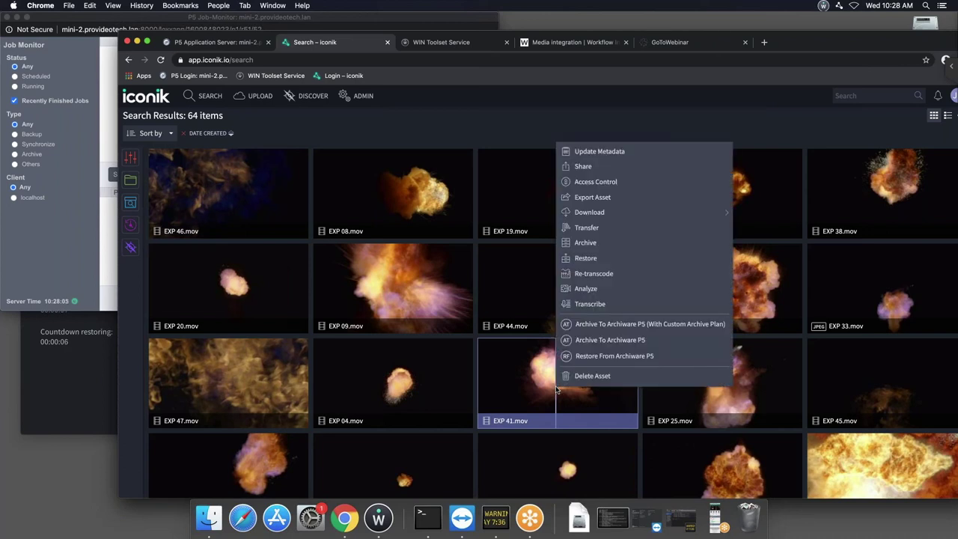
{"action": "left_click", "coordinate": [611, 341]}
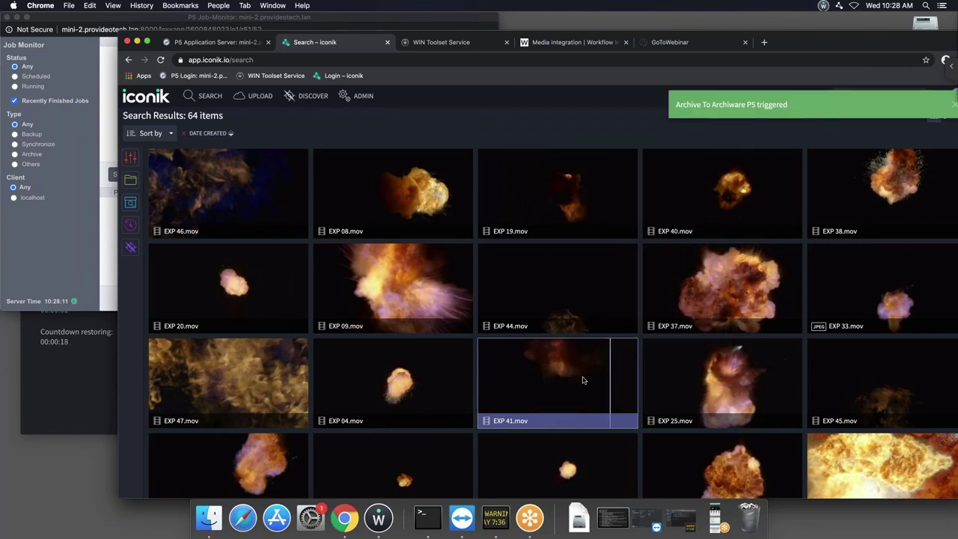
{"action": "left_click", "coordinate": [514, 423]}
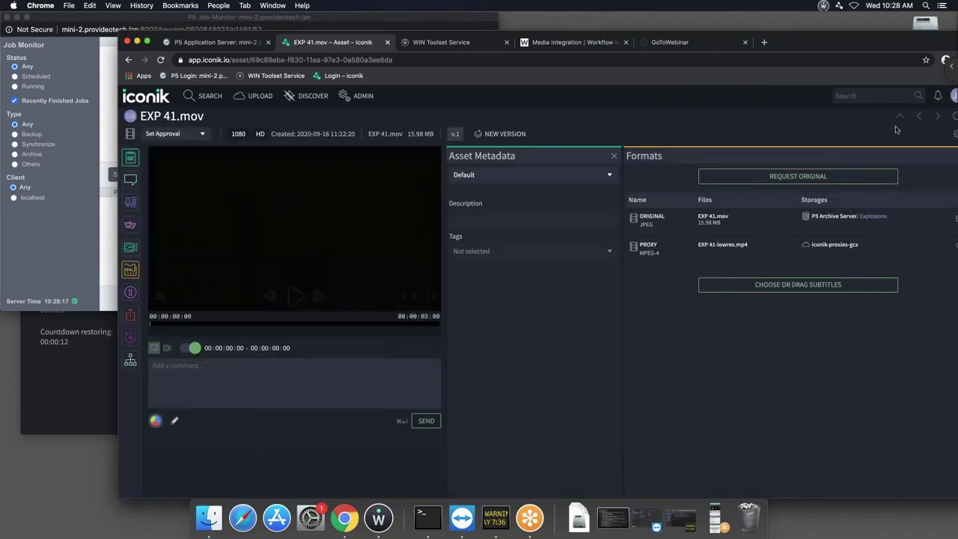
{"action": "left_click", "coordinate": [955, 135]}
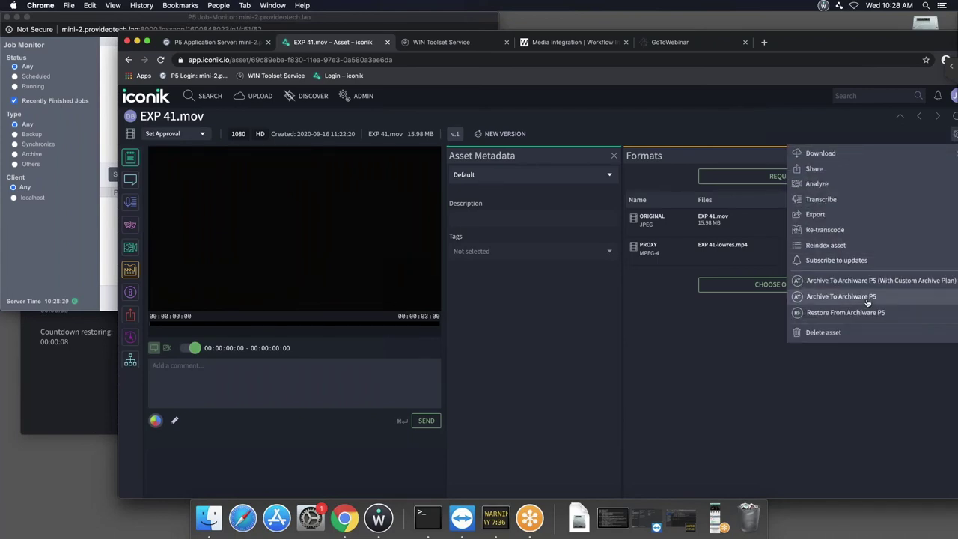
{"action": "left_click", "coordinate": [637, 378]}
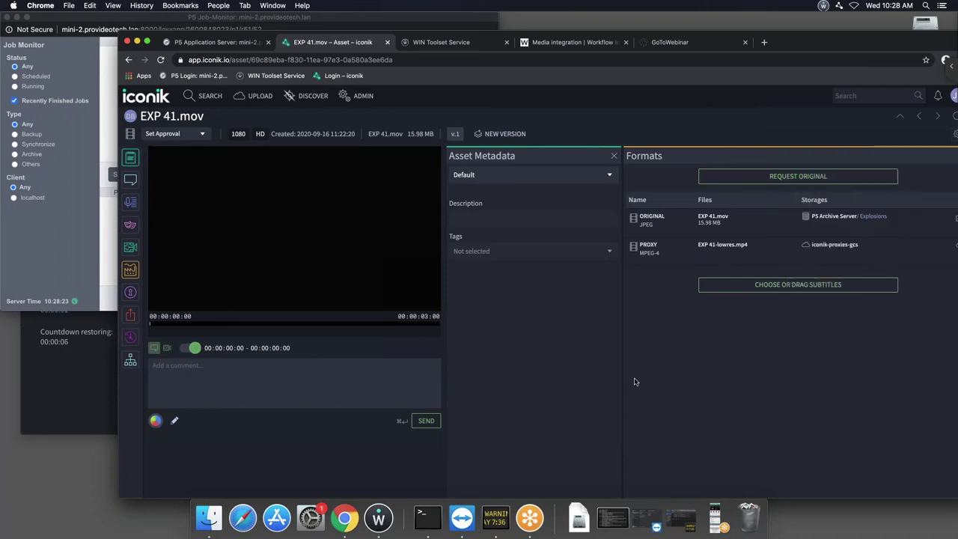
{"action": "mouse_move", "coordinate": [212, 200]}
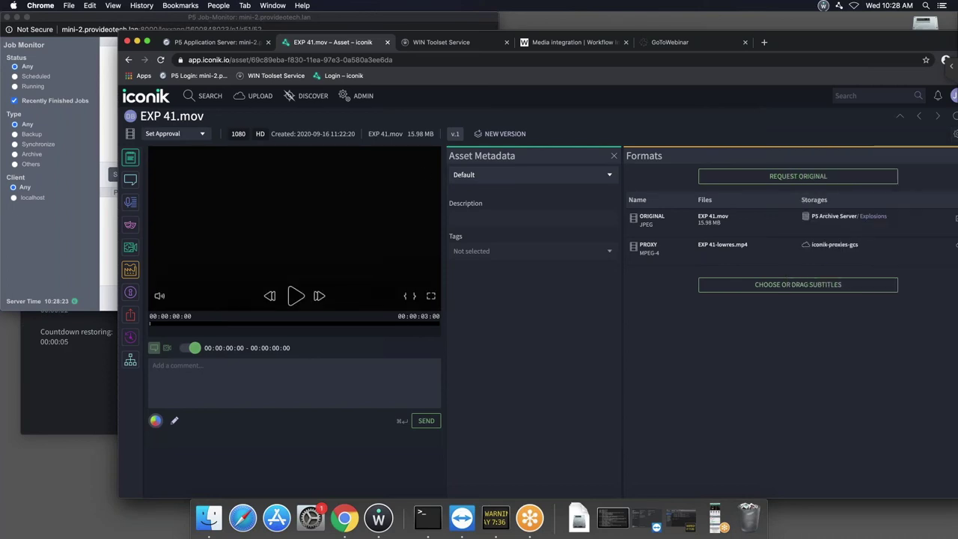
{"action": "left_click", "coordinate": [363, 97]}
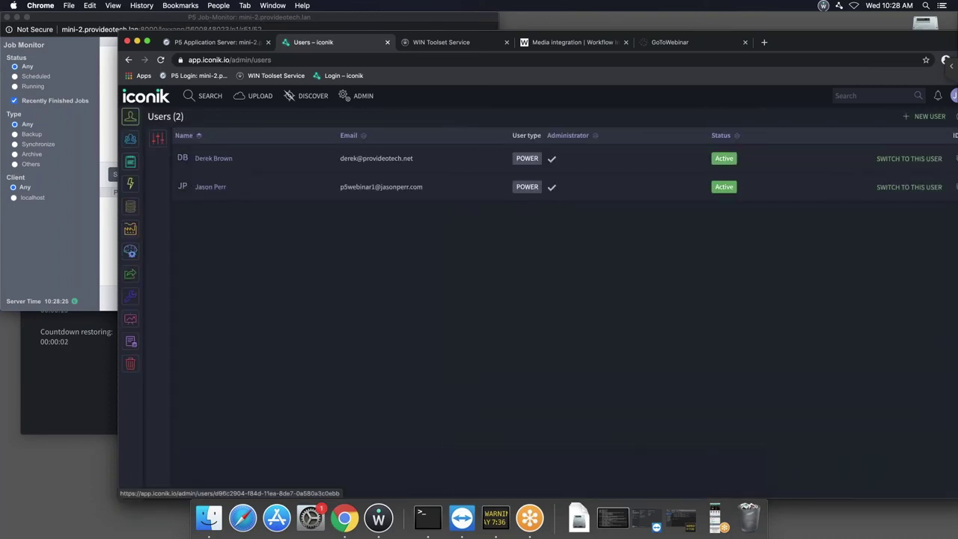
Track the newest Archive To Archiware P5 job in Jobs and the P5 Monitor until Finished.
{"action": "left_click", "coordinate": [131, 183]}
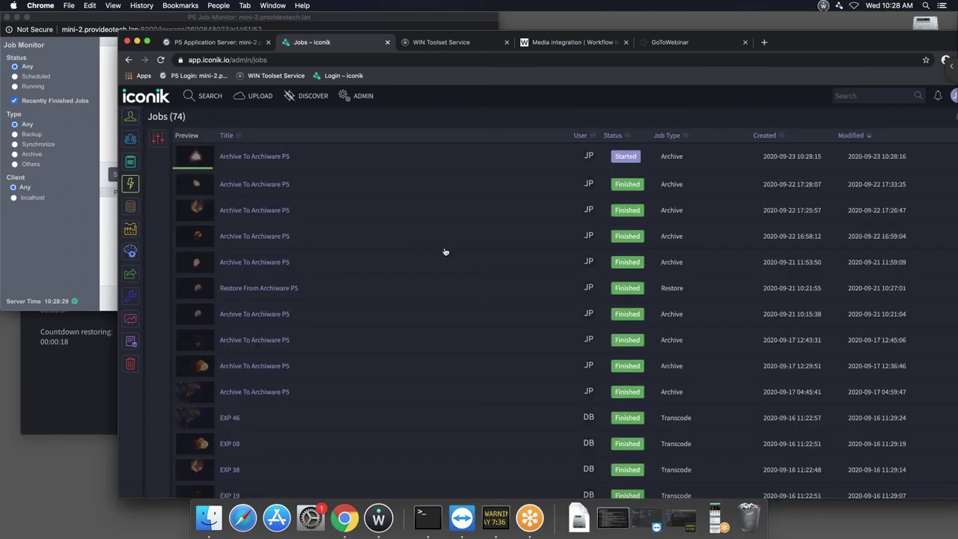
{"action": "left_click", "coordinate": [333, 161]}
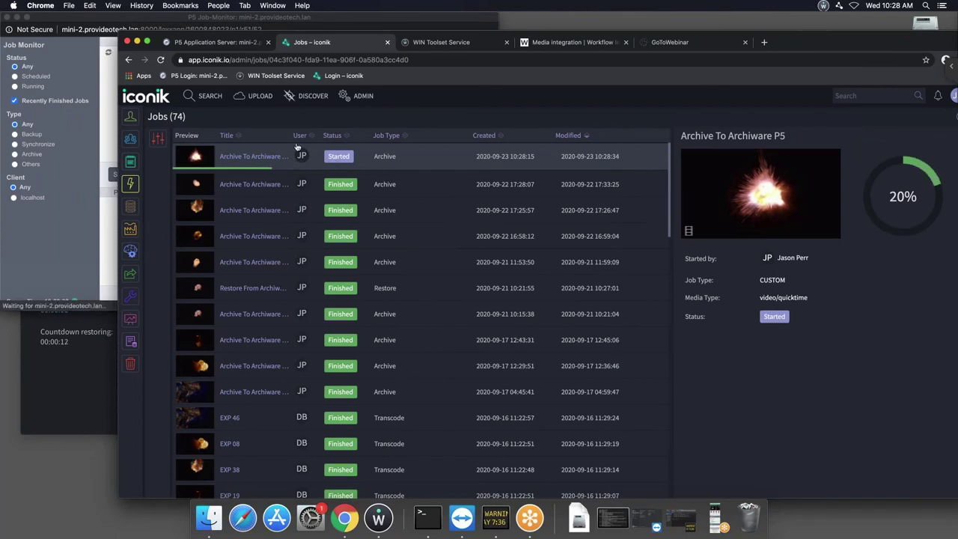
{"action": "left_click", "coordinate": [102, 20]}
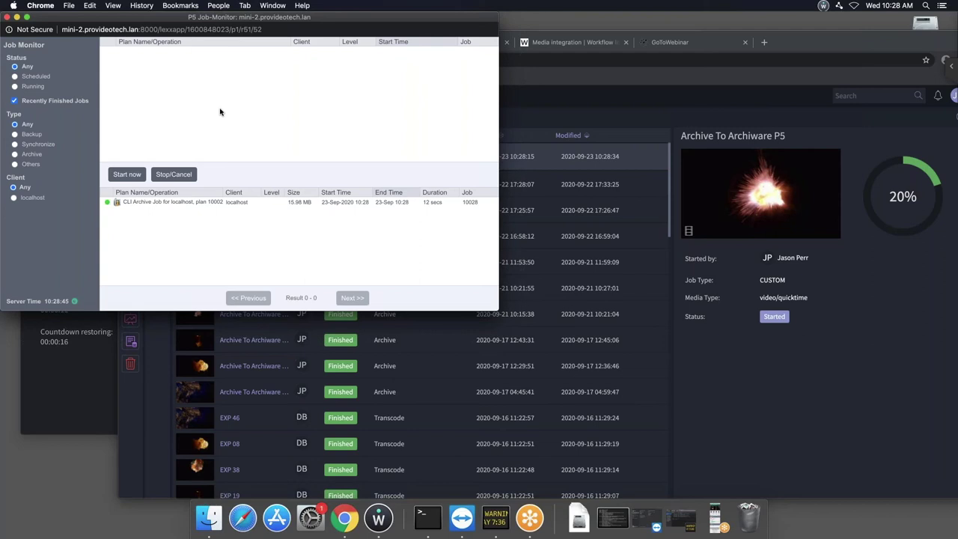
{"action": "left_click", "coordinate": [746, 376]}
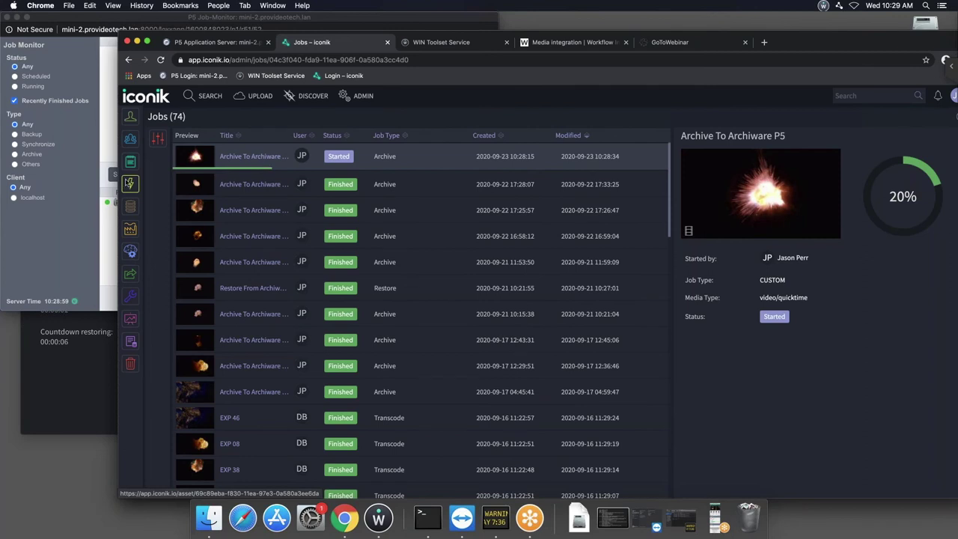
{"action": "left_click", "coordinate": [131, 183]}
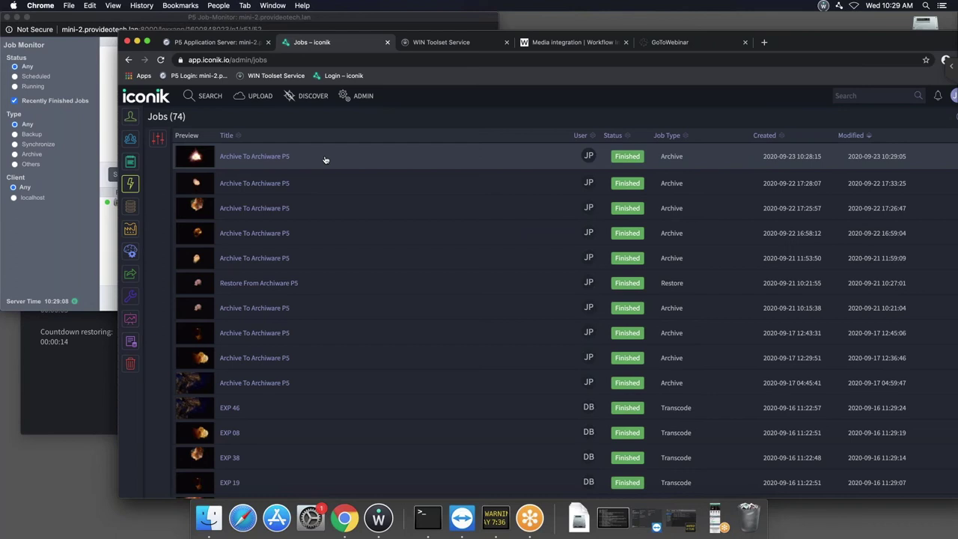
{"action": "left_click", "coordinate": [299, 157]}
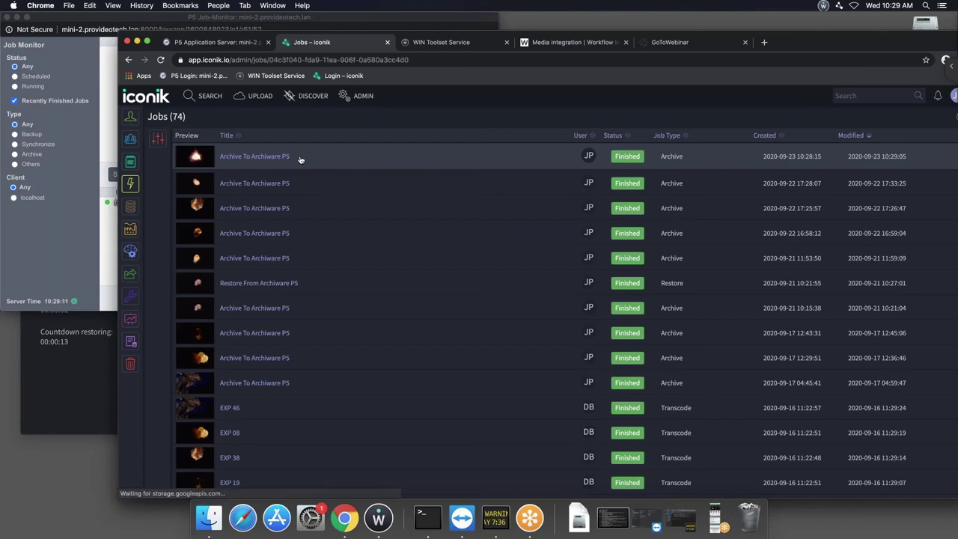
Open EXP 41.mov, confirm its Archiware P5 metadata shows Archived on volume 10002, then return to Search.
{"action": "left_click", "coordinate": [262, 158]}
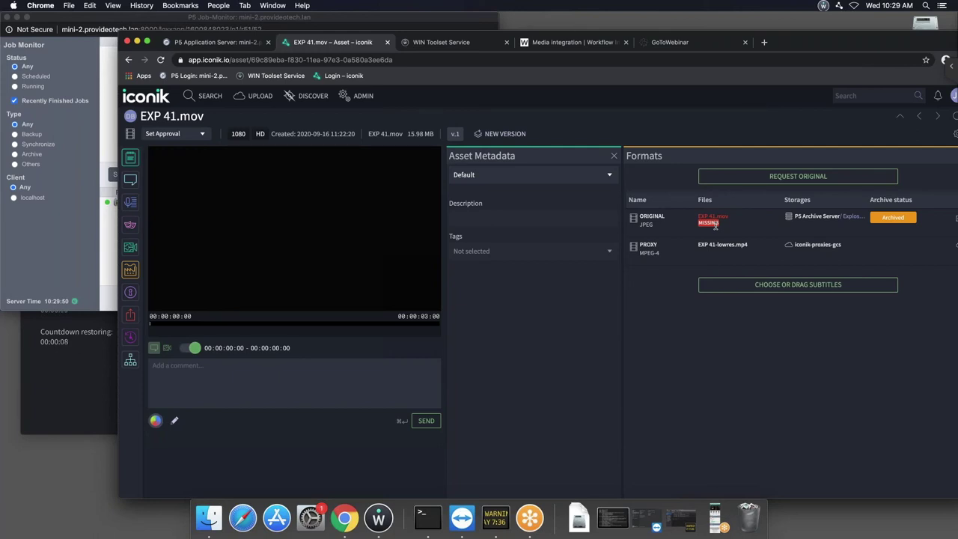
{"action": "left_click", "coordinate": [505, 172]}
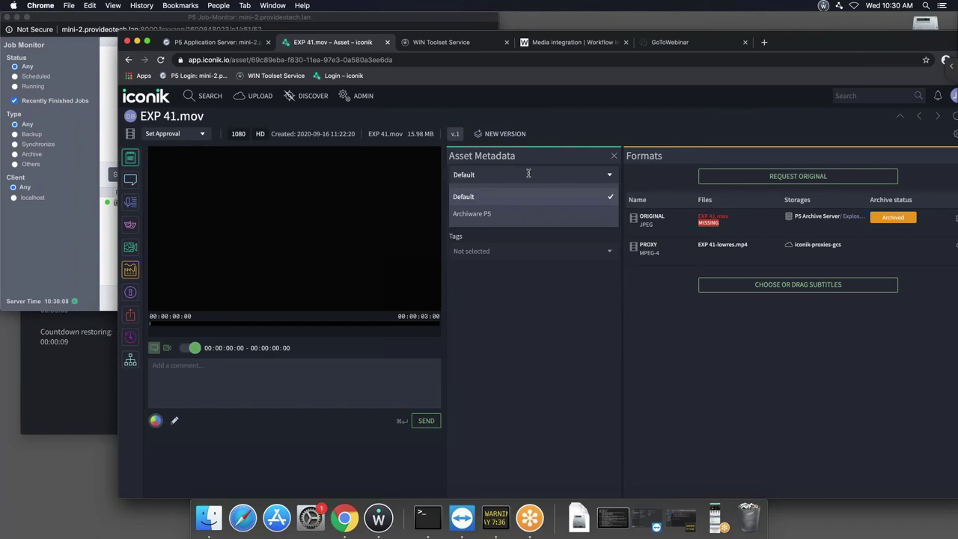
{"action": "left_click", "coordinate": [477, 216]}
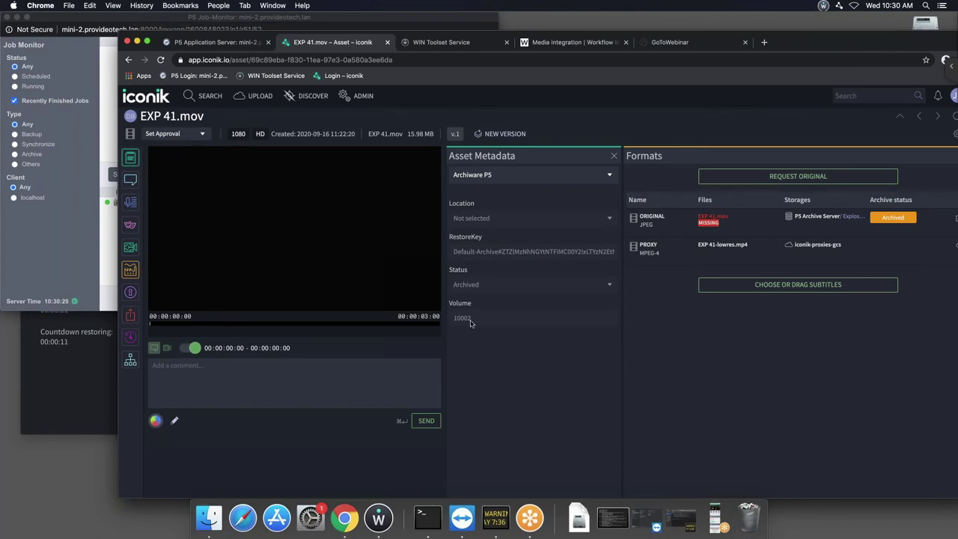
{"action": "left_click", "coordinate": [205, 96]}
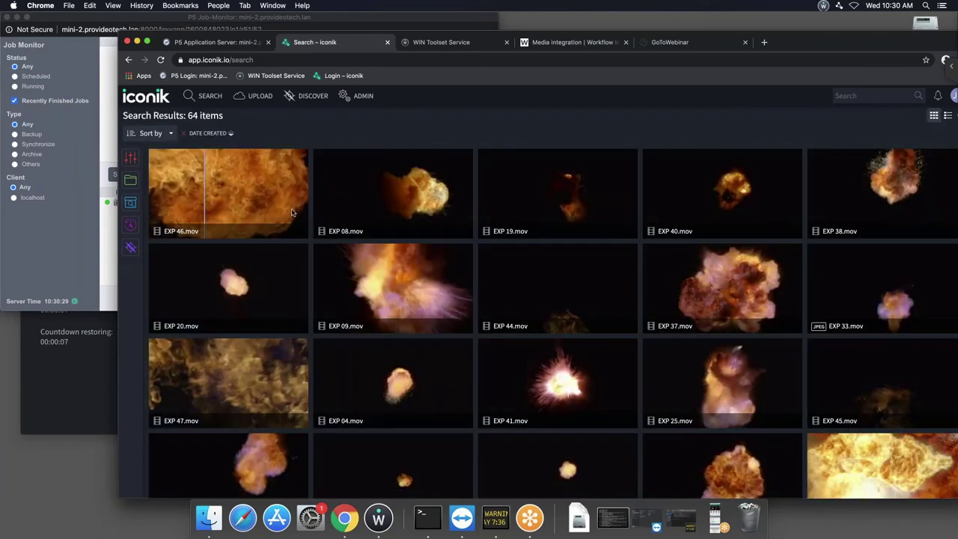
Browse Storage Gateways > mini-2 ISG > Explosions and archive that collection via Archive To Archiware P5.
{"action": "left_click", "coordinate": [130, 180]}
{"action": "left_click", "coordinate": [182, 214]}
{"action": "left_click", "coordinate": [164, 214]}
{"action": "left_click", "coordinate": [173, 227]}
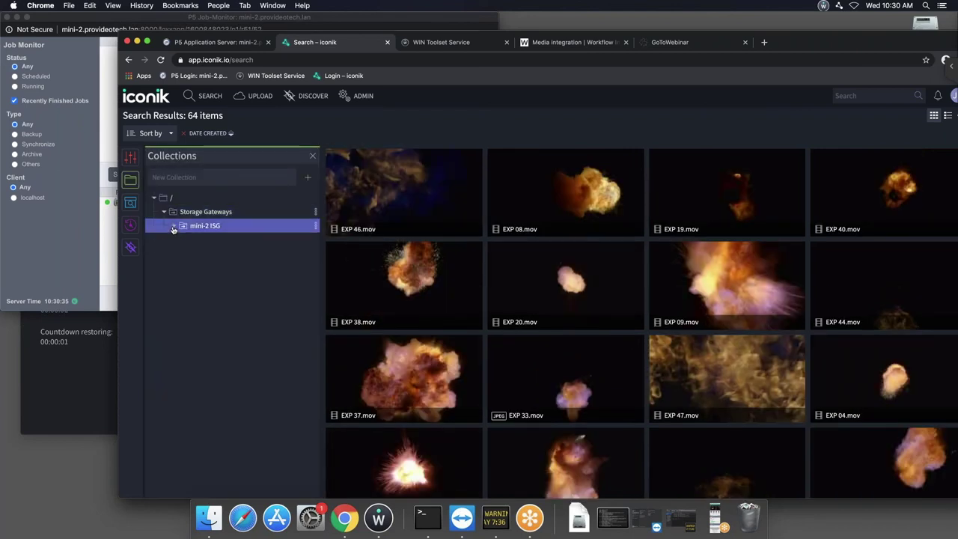
{"action": "left_click", "coordinate": [183, 241]}
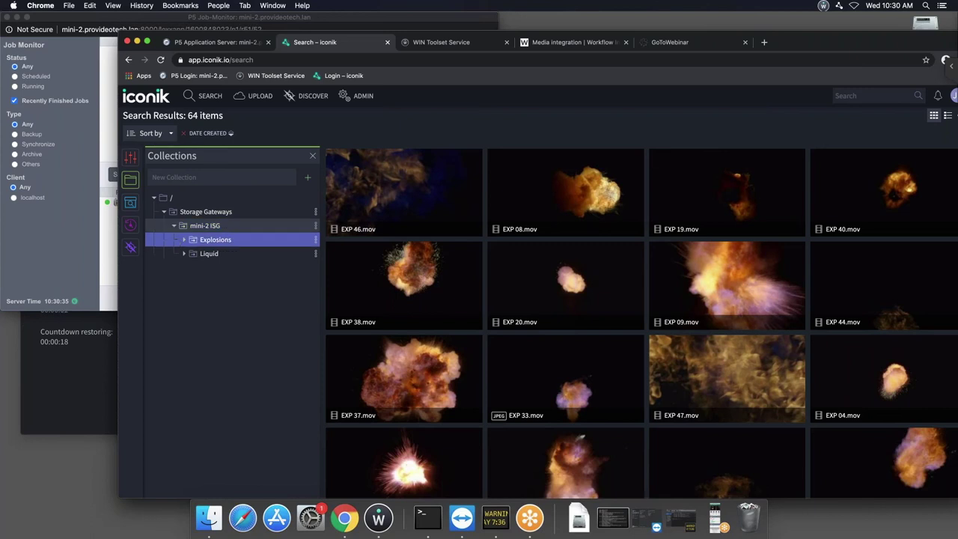
{"action": "left_click", "coordinate": [230, 241]}
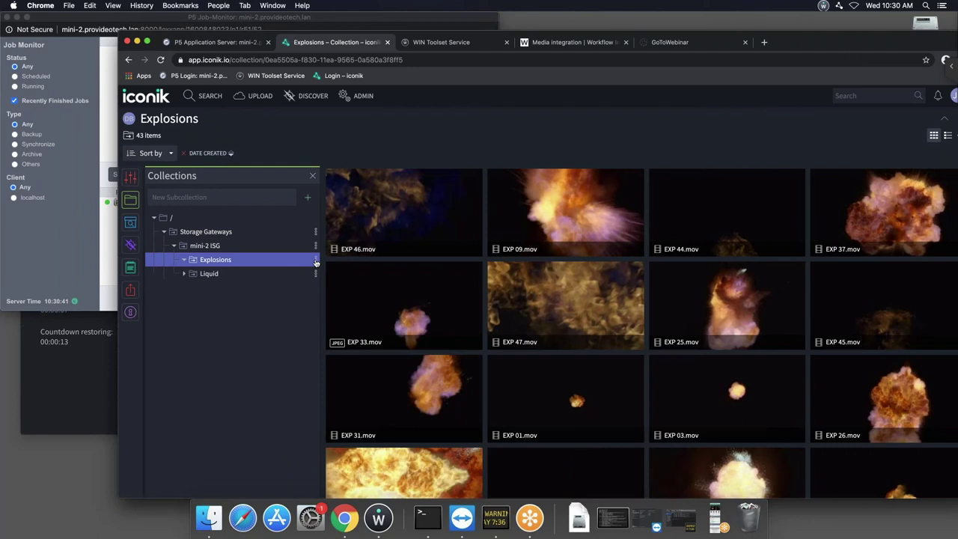
{"action": "left_click", "coordinate": [316, 261]}
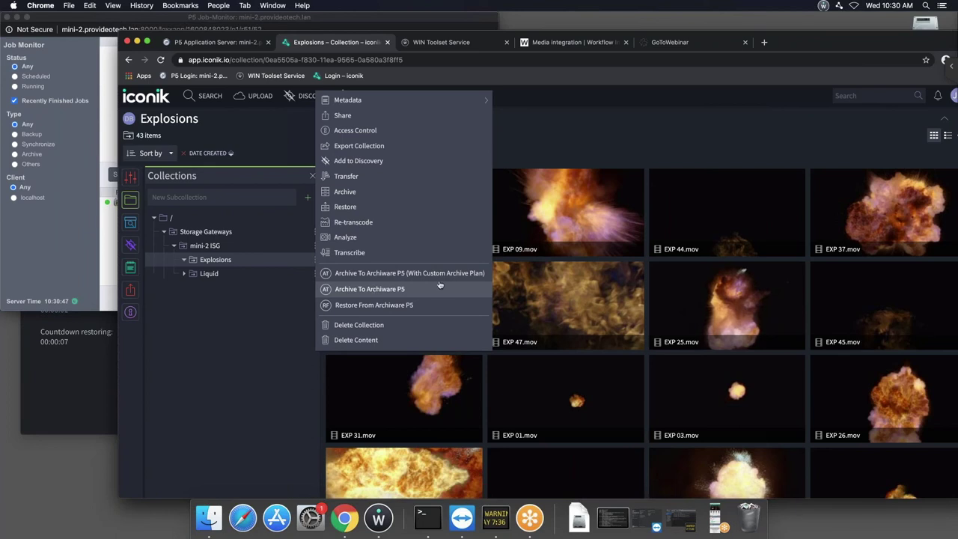
{"action": "left_click", "coordinate": [594, 223]}
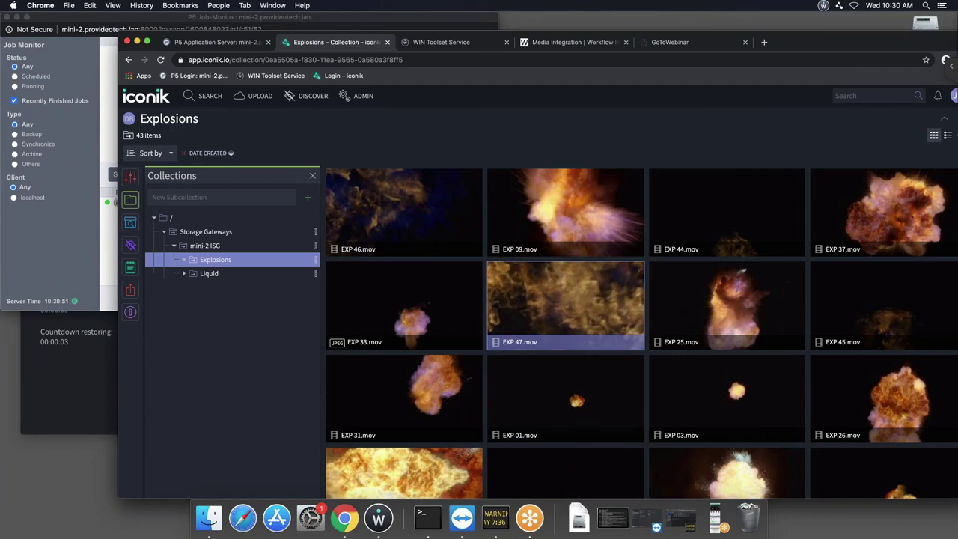
Scroll the iconik clip list and collapse the collections tree down to the '/' root.
{"action": "scroll", "coordinate": [568, 306], "scroll_direction": "down", "scroll_amount": 3}
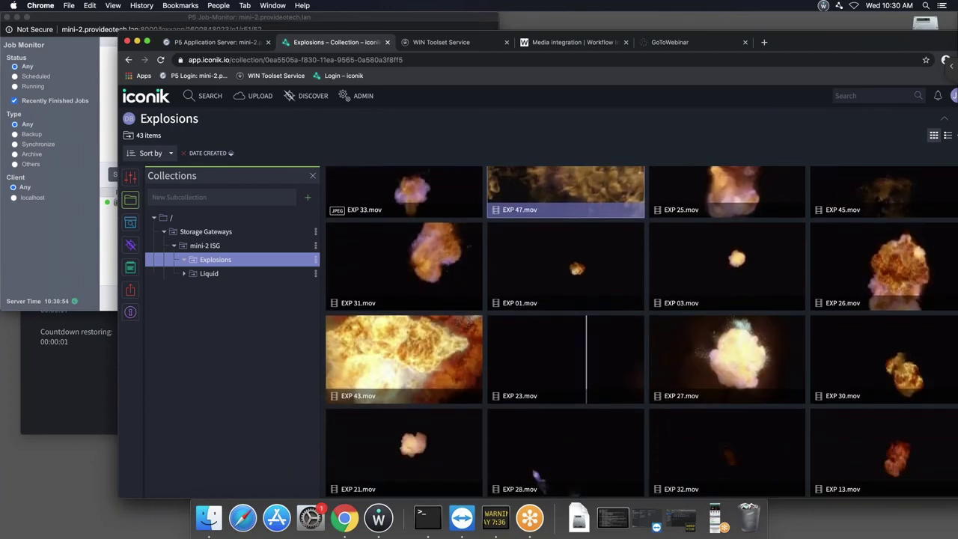
{"action": "scroll", "coordinate": [400, 366], "scroll_direction": "down", "scroll_amount": 1}
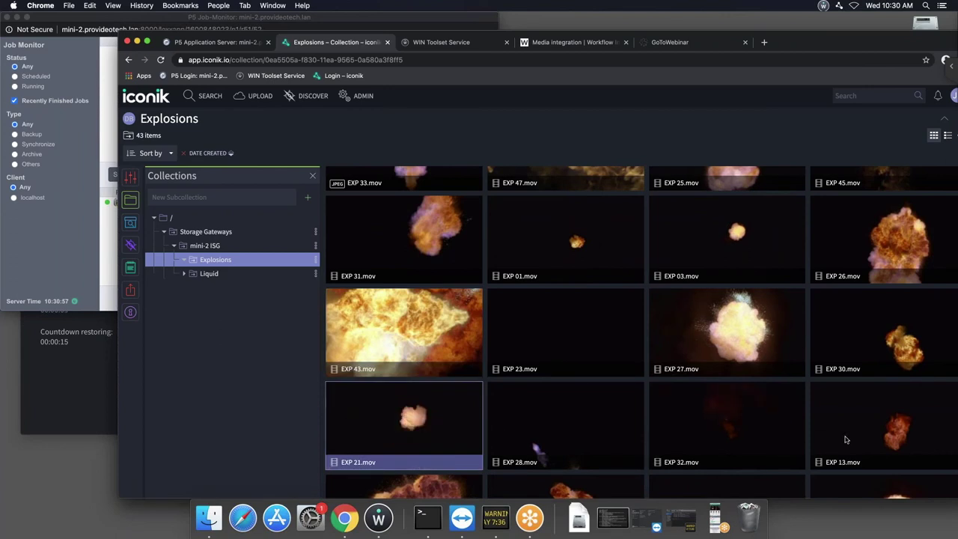
{"action": "right_click", "coordinate": [556, 442]}
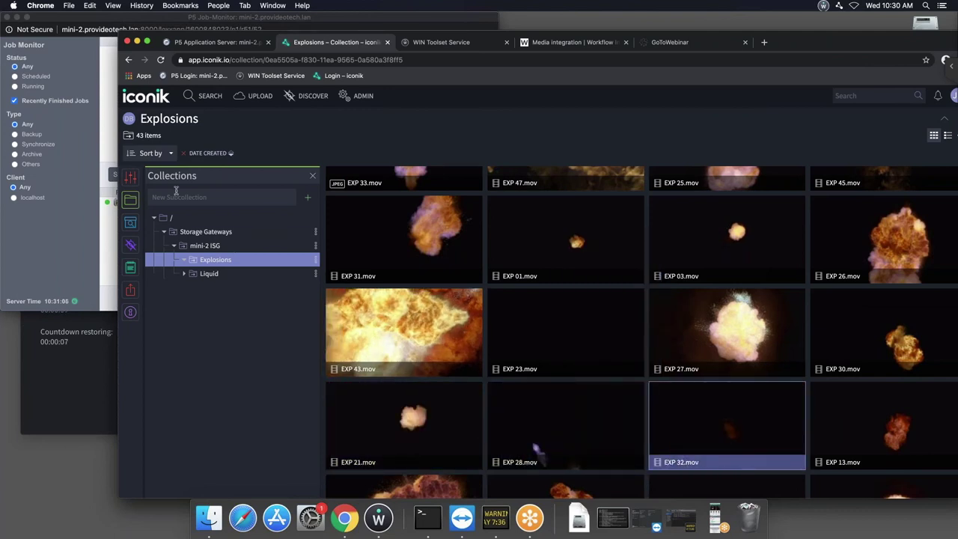
{"action": "left_click", "coordinate": [163, 222]}
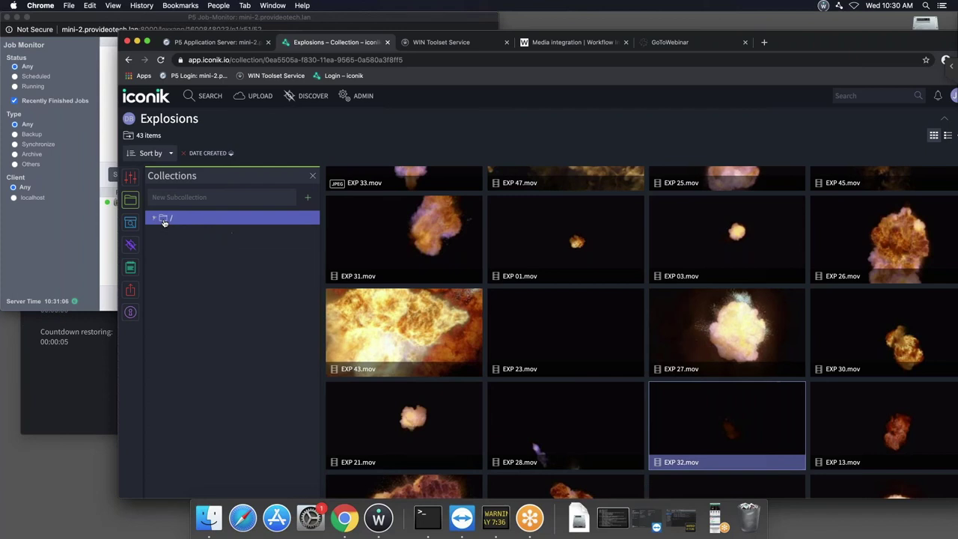
Enter 'For Archive' as a subcollection name and re-expand the root collection.
{"action": "type", "text": "For Archive"}
{"action": "key", "text": "Return"}
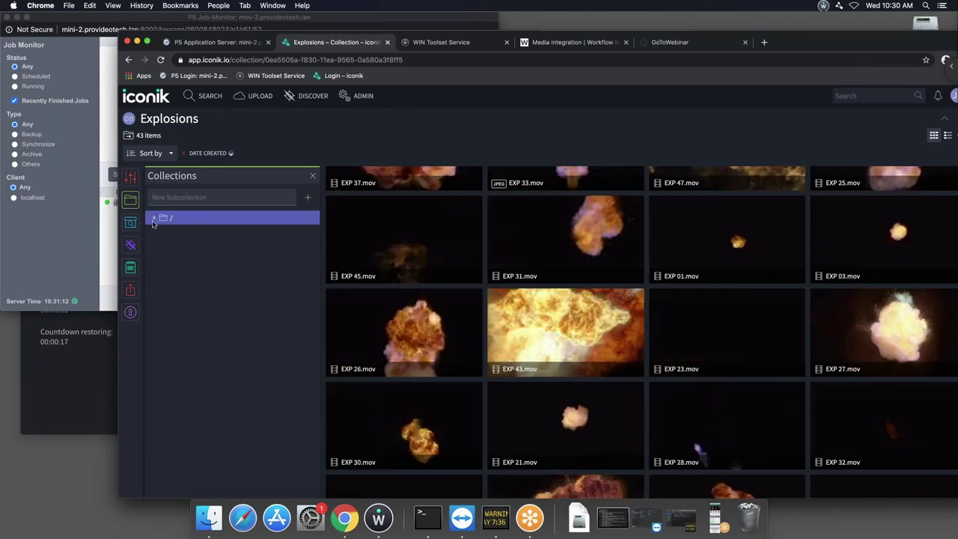
{"action": "left_click", "coordinate": [155, 219]}
From the Search page, create a new top-level collection named 'For Archive'.
{"action": "left_click", "coordinate": [170, 218]}
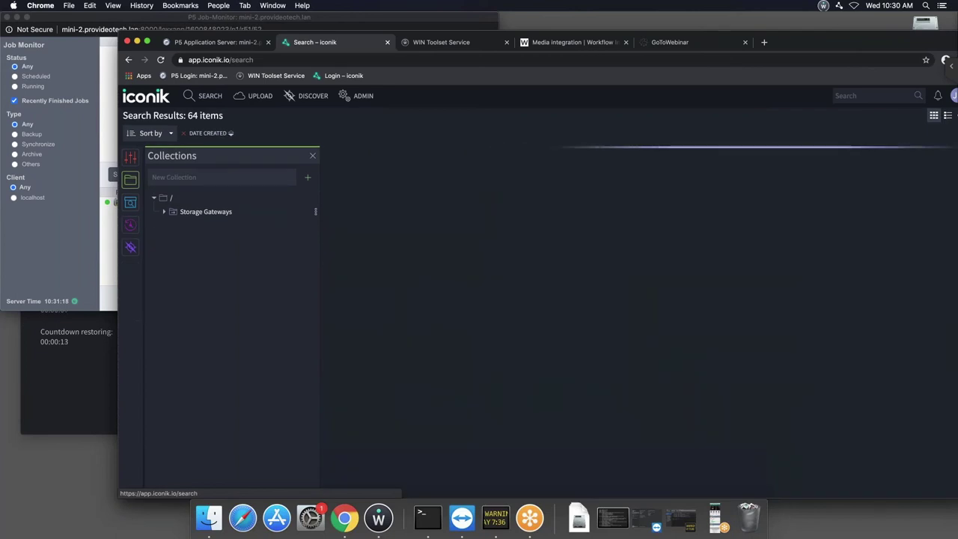
{"action": "left_click", "coordinate": [242, 179]}
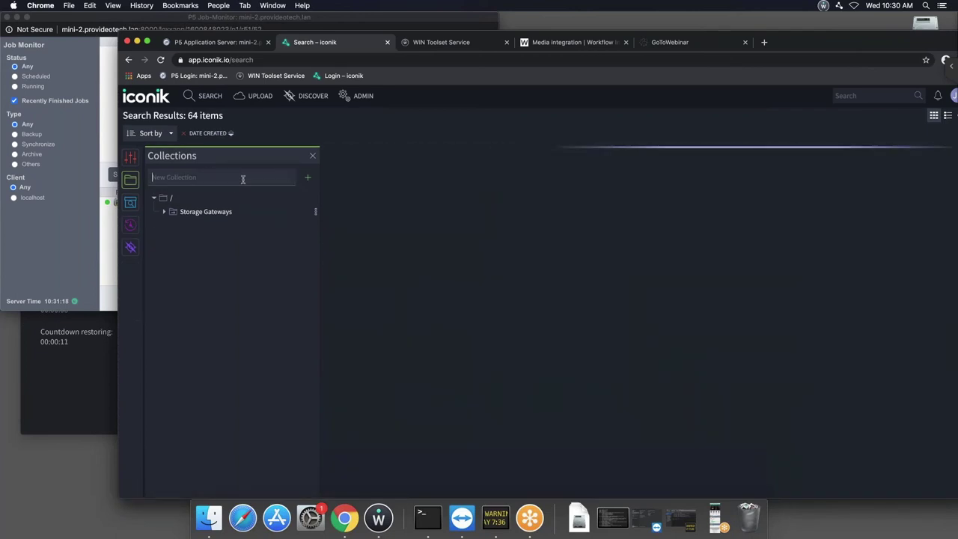
{"action": "type", "text": "For Archive"}
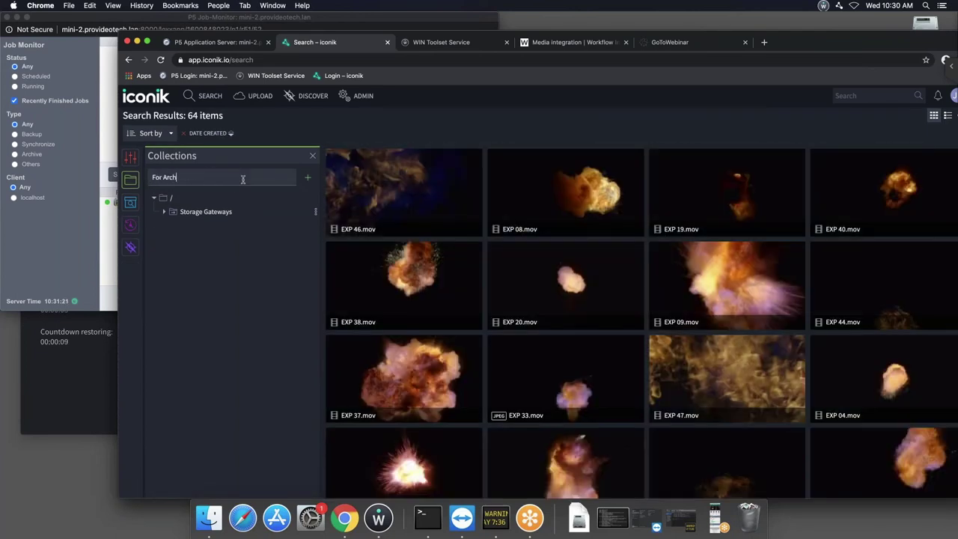
{"action": "left_click", "coordinate": [308, 179]}
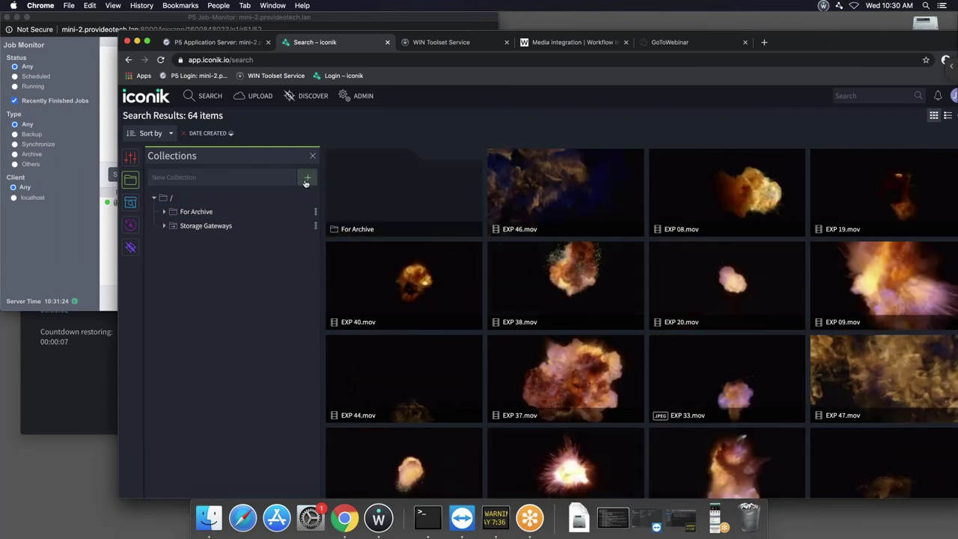
Add clips EXP 03, EXP 26 and EXP 23 to For Archive and open the collection.
{"action": "scroll", "coordinate": [419, 300], "scroll_direction": "down", "scroll_amount": 5}
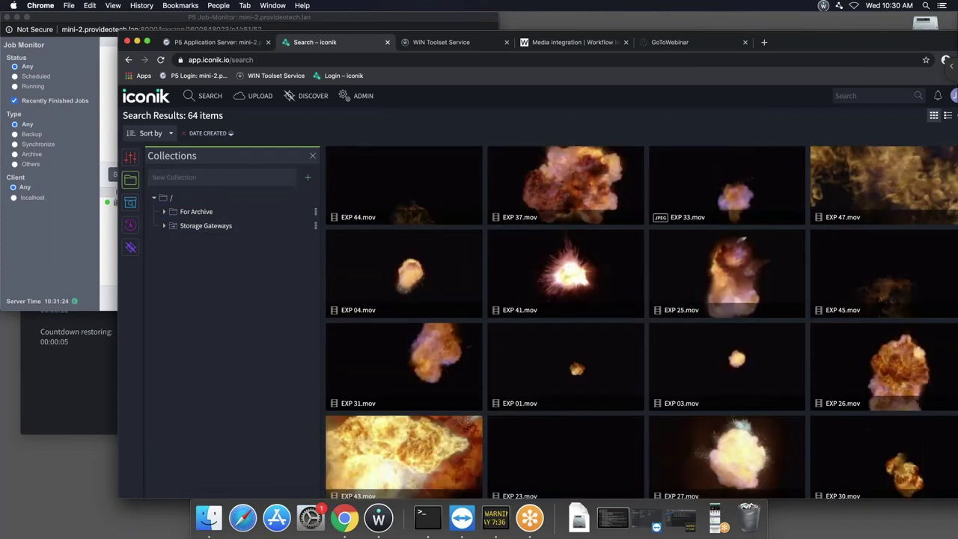
{"action": "left_click", "coordinate": [419, 300]}
{"action": "left_click", "coordinate": [591, 376], "text": "shift"}
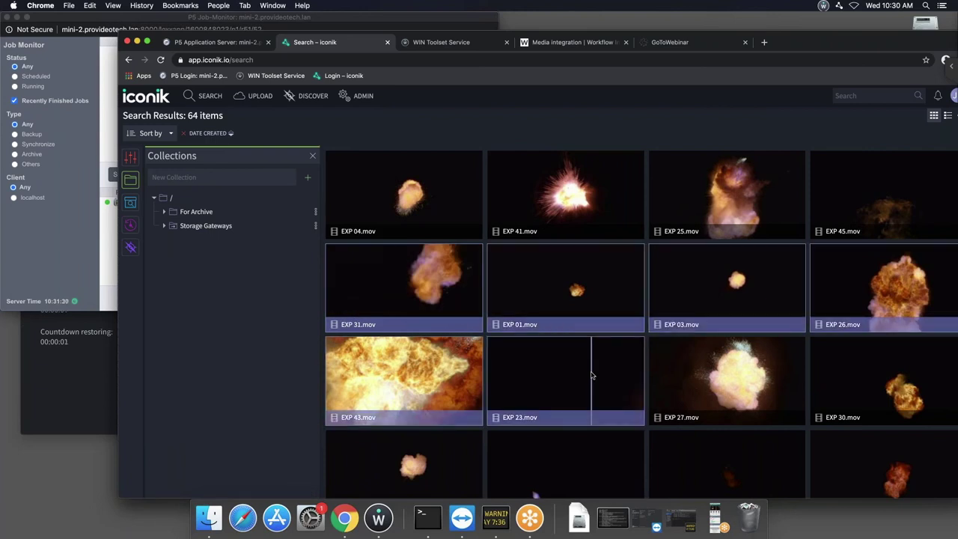
{"action": "left_click_drag", "start_coordinate": [486, 358], "coordinate": [196, 215]}
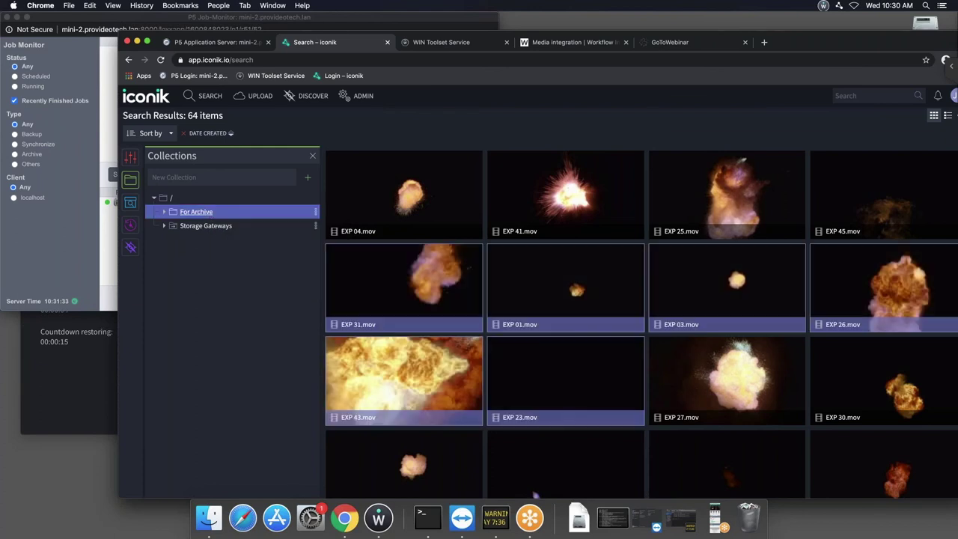
{"action": "left_click", "coordinate": [196, 213]}
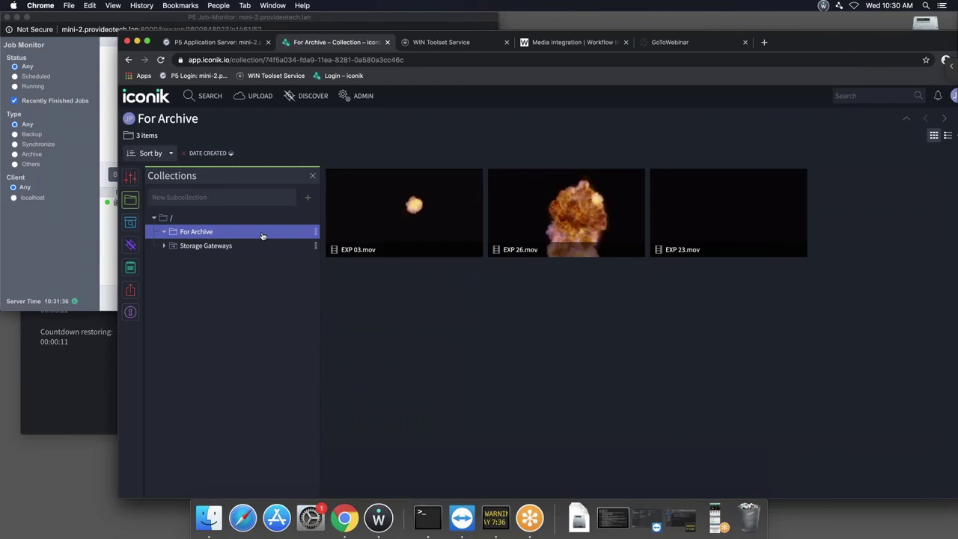
Archive the For Archive collection to Archiware P5 with the custom LTO Archive plan.
{"action": "left_click", "coordinate": [202, 232]}
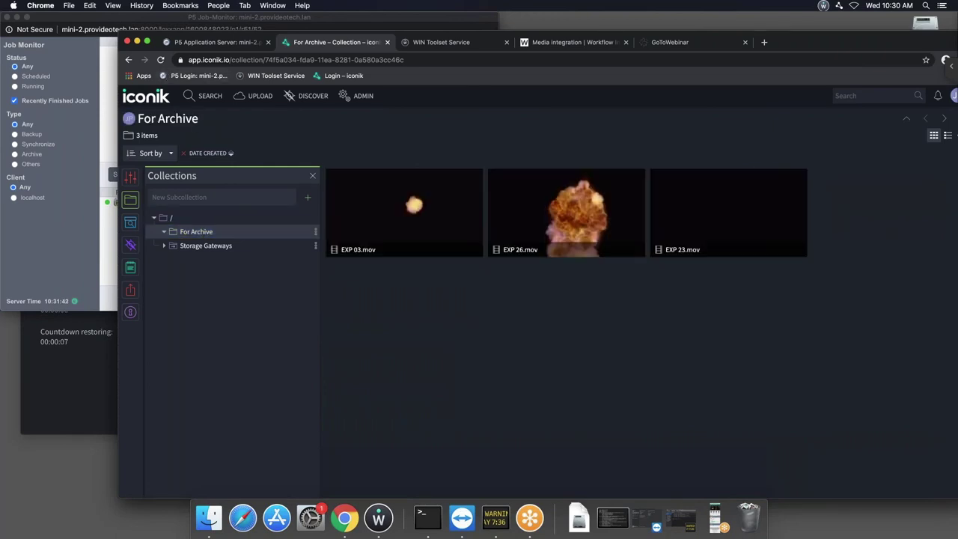
{"action": "left_click", "coordinate": [316, 232]}
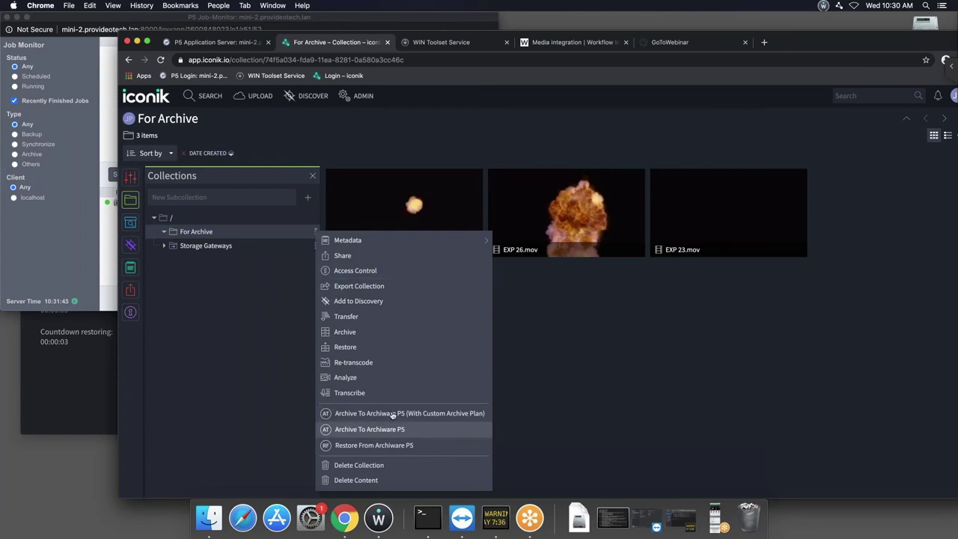
{"action": "left_click", "coordinate": [449, 413]}
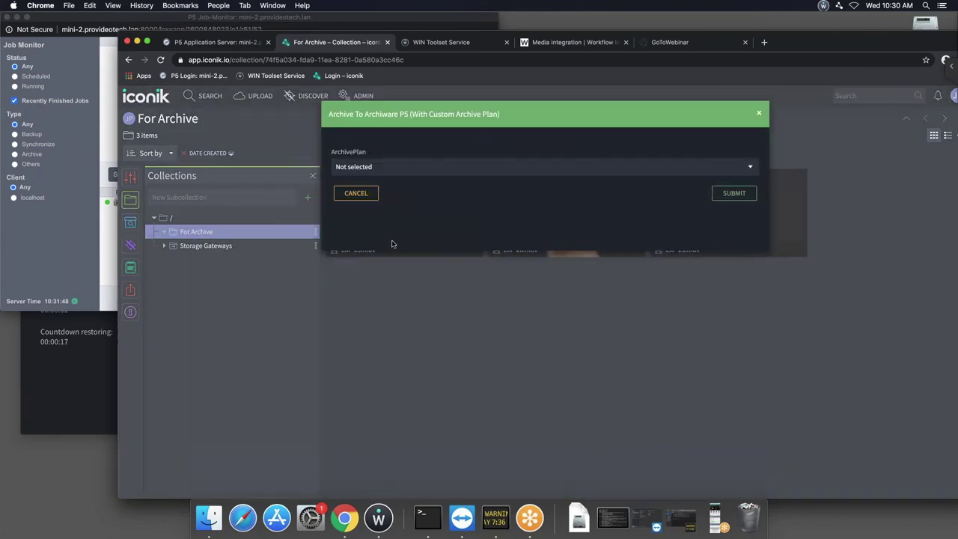
{"action": "left_click", "coordinate": [388, 166]}
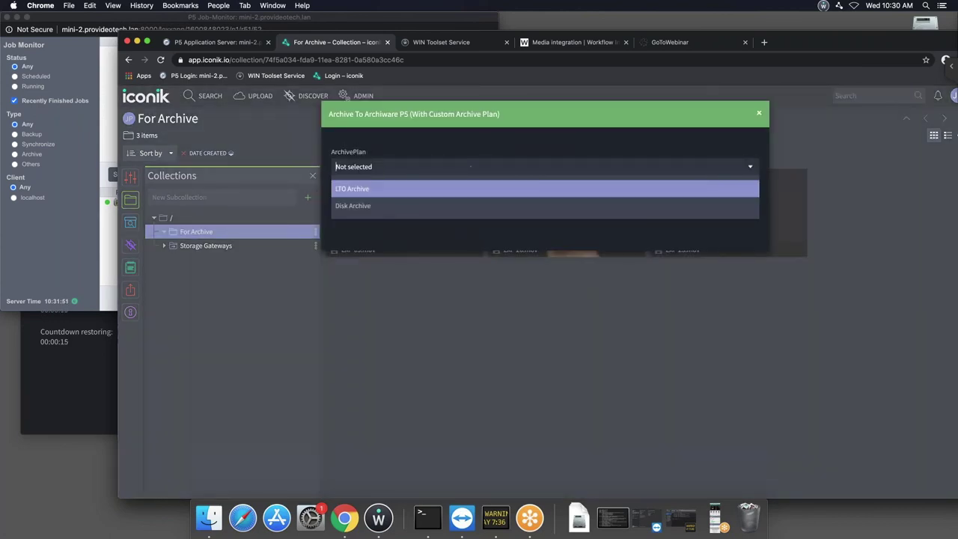
{"action": "left_click", "coordinate": [363, 189]}
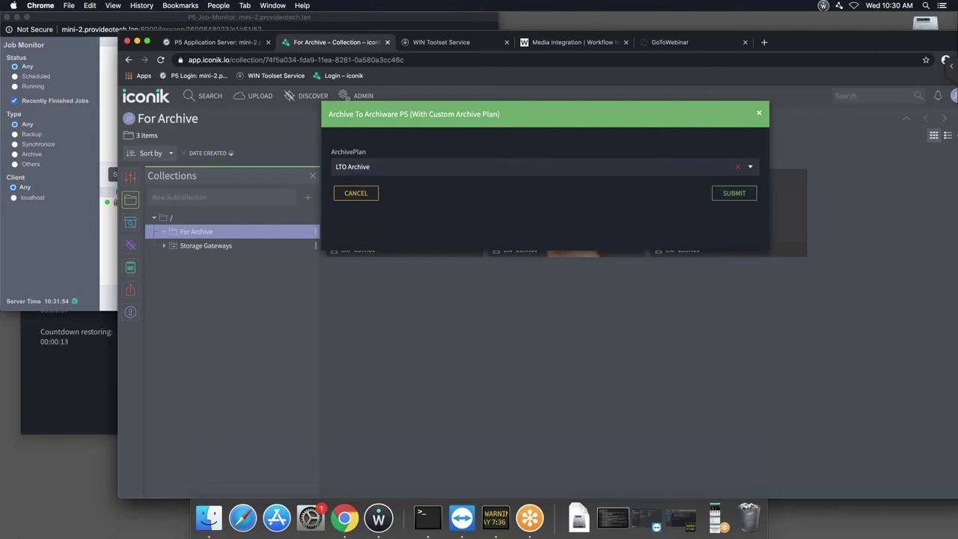
{"action": "key", "text": "Return"}
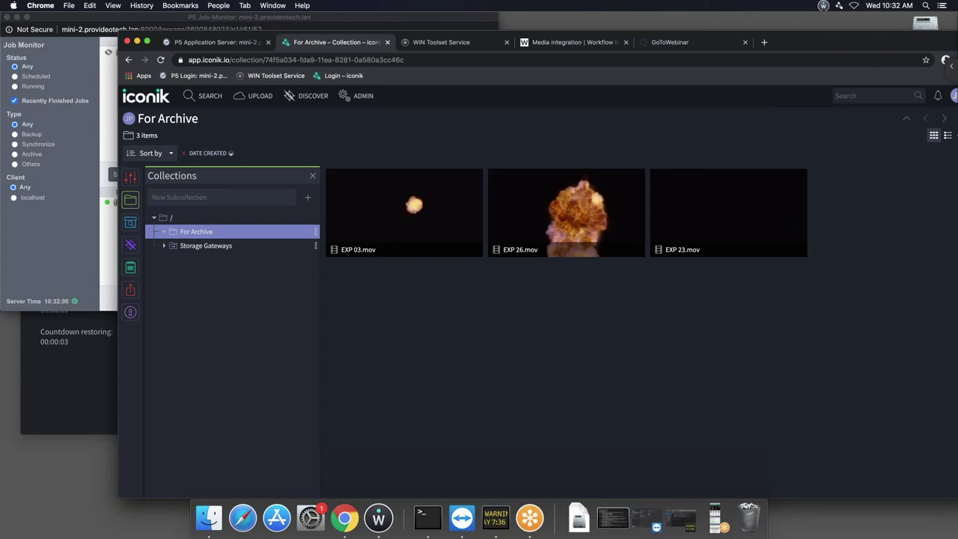
{"action": "left_click", "coordinate": [261, 18]}
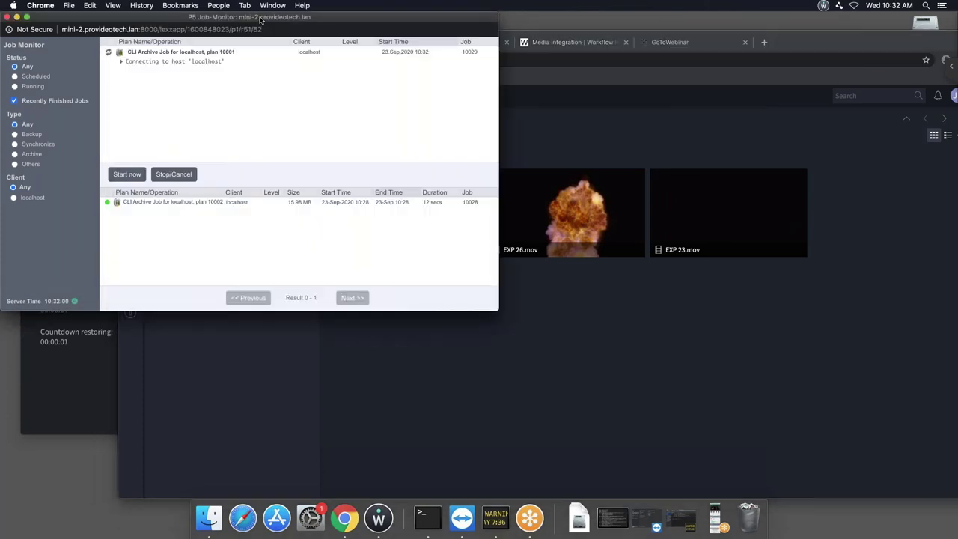
{"action": "left_click", "coordinate": [121, 62]}
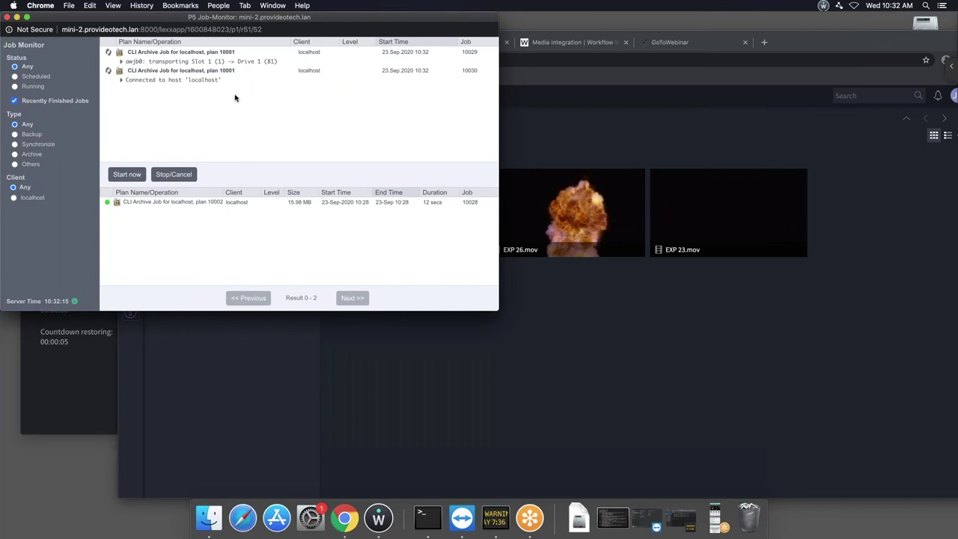
{"action": "left_click", "coordinate": [545, 422]}
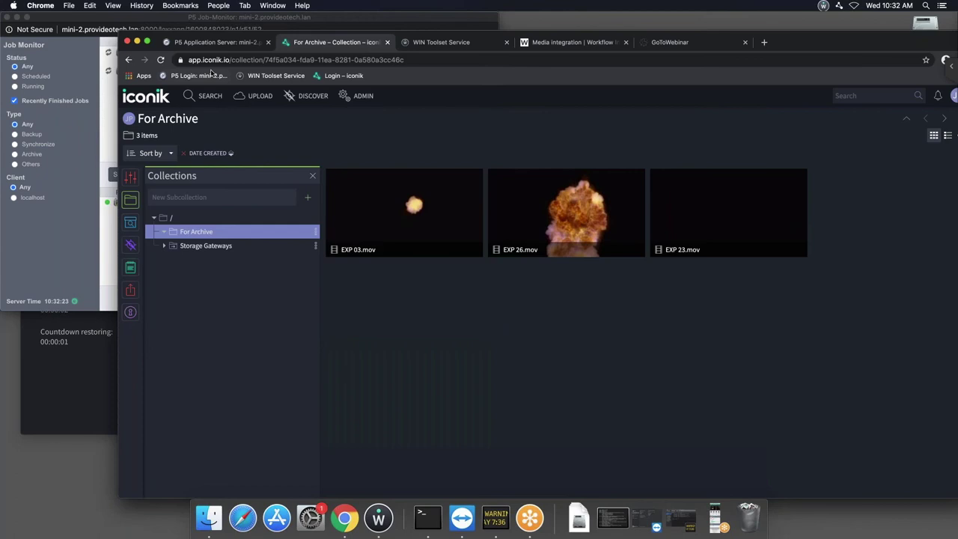
Show the WIN Portfolio page and scroll through workflows like Metadata Based Archive and Time Based Archive.
{"action": "left_click_drag", "start_coordinate": [144, 36], "coordinate": [139, 36]}
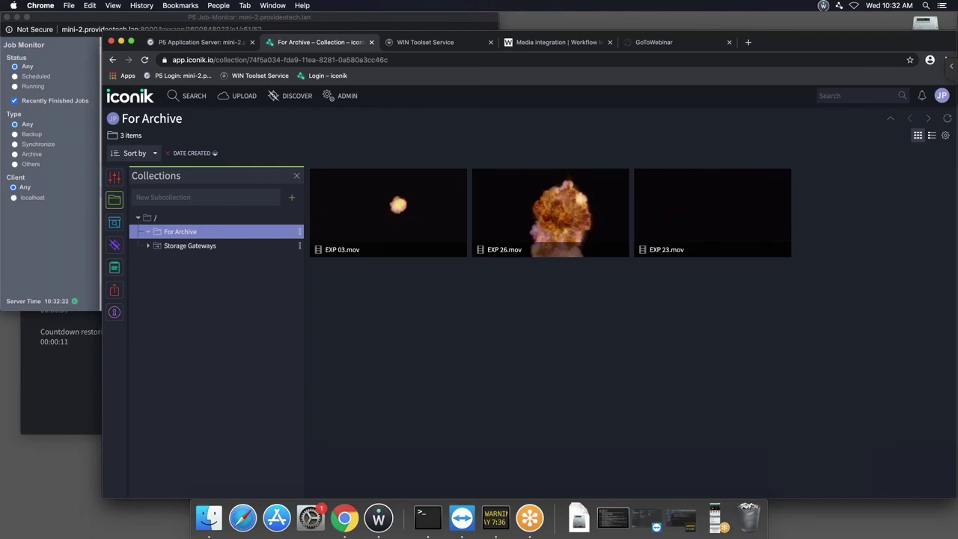
{"action": "left_click", "coordinate": [551, 44]}
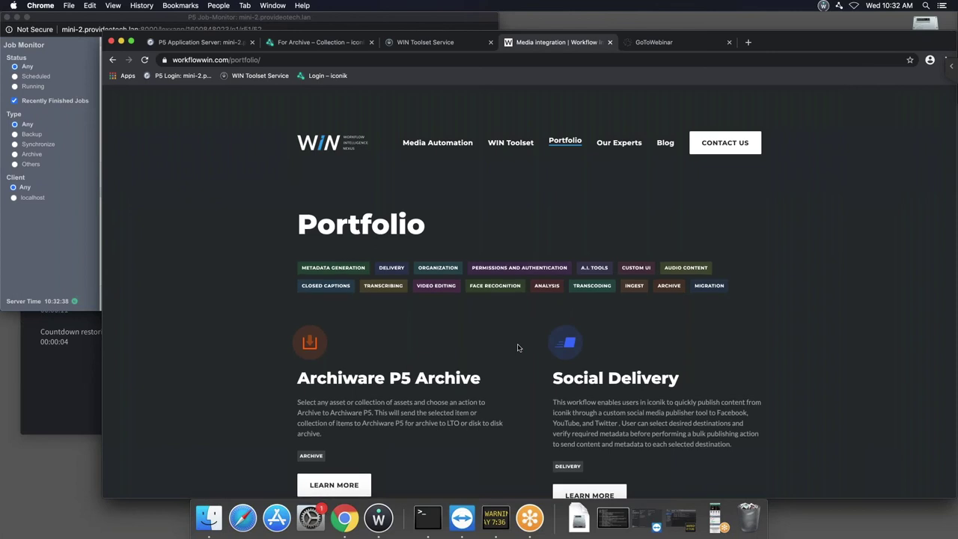
{"action": "scroll", "coordinate": [517, 348], "scroll_direction": "down", "scroll_amount": 3}
{"action": "scroll", "coordinate": [517, 347], "scroll_direction": "down", "scroll_amount": 10}
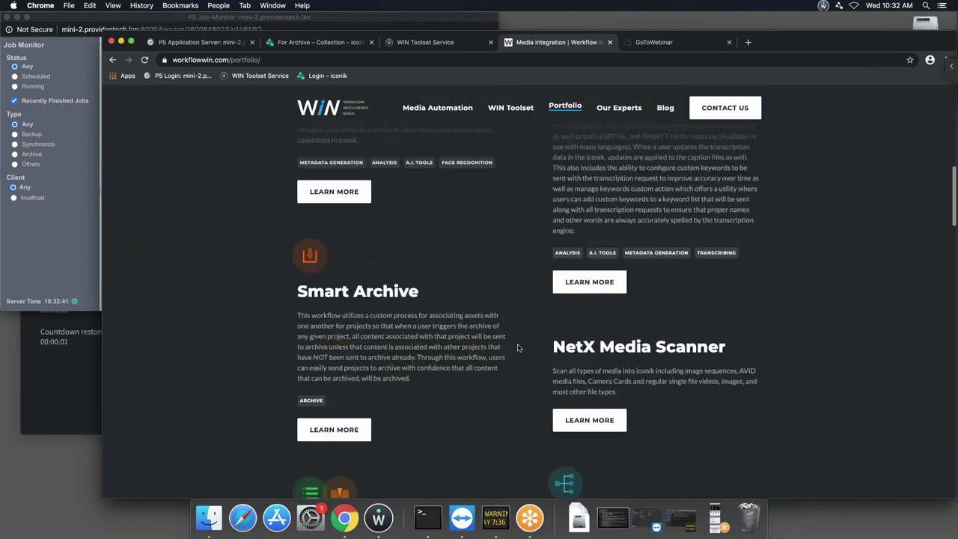
{"action": "scroll", "coordinate": [517, 347], "scroll_direction": "down", "scroll_amount": 15}
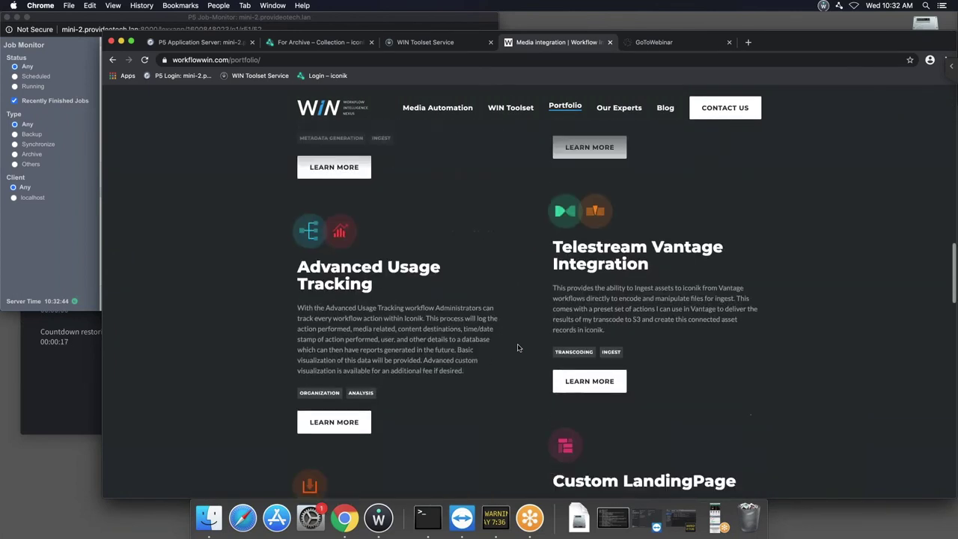
{"action": "scroll", "coordinate": [517, 347], "scroll_direction": "down", "scroll_amount": 6}
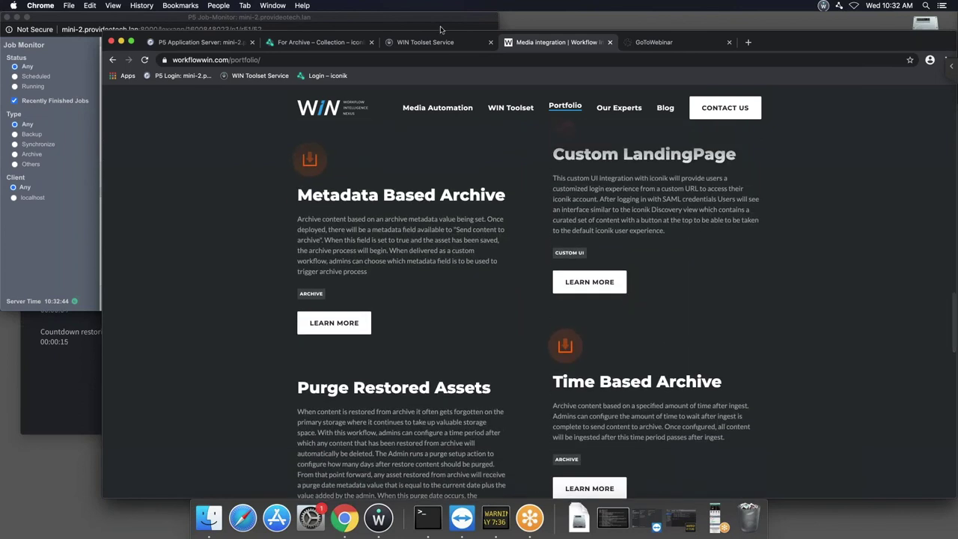
Move from the Archiware P5 Archive page to slide 13, the iconik and P5 future-feature diagram.
{"action": "left_click", "coordinate": [431, 43]}
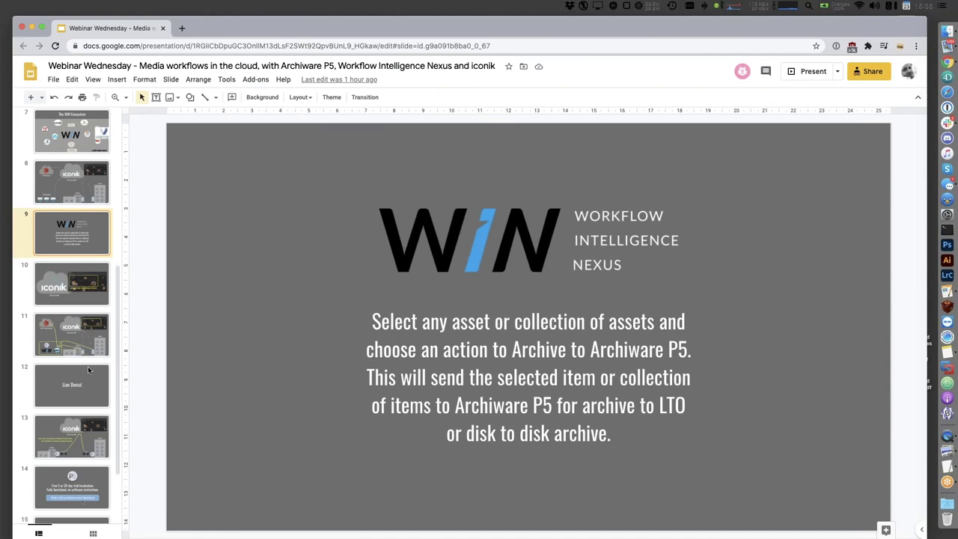
{"action": "left_click", "coordinate": [77, 386]}
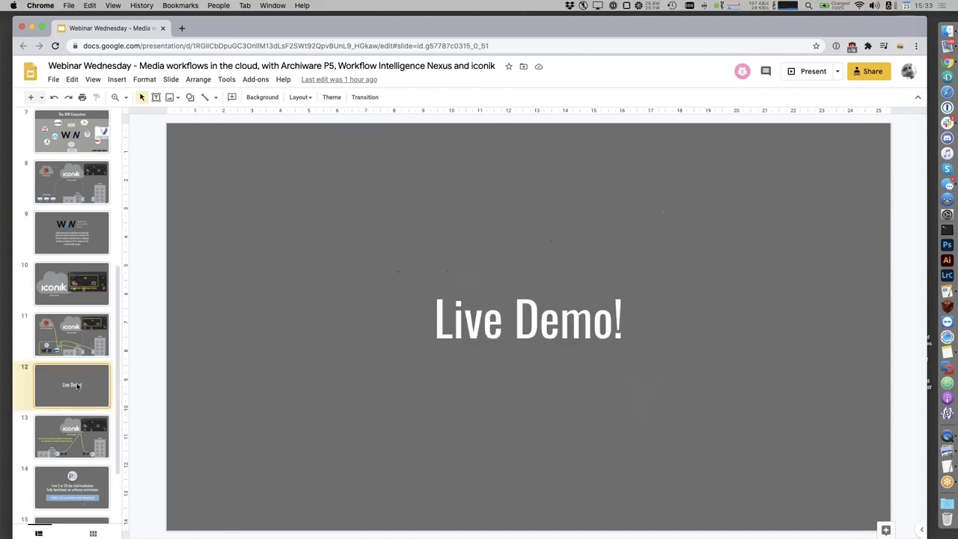
{"action": "left_click", "coordinate": [76, 435]}
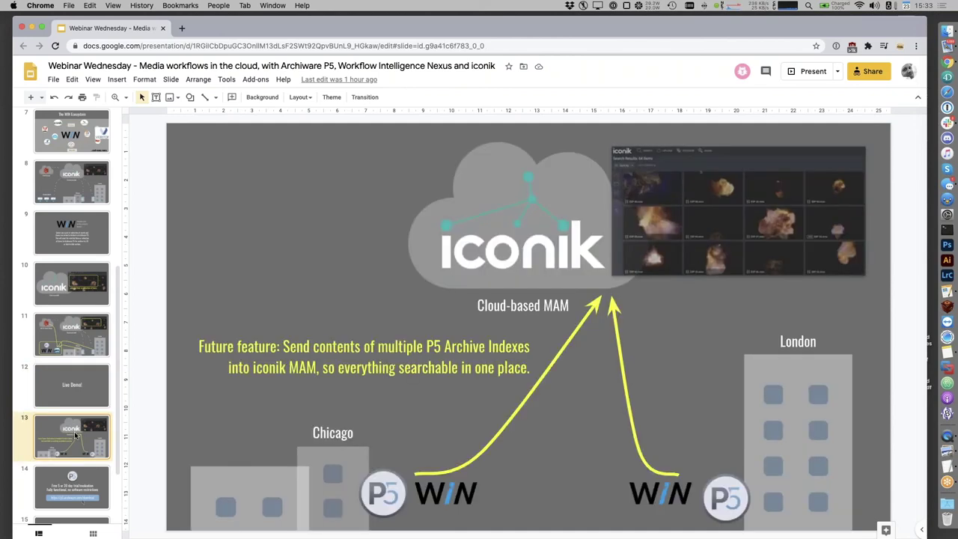